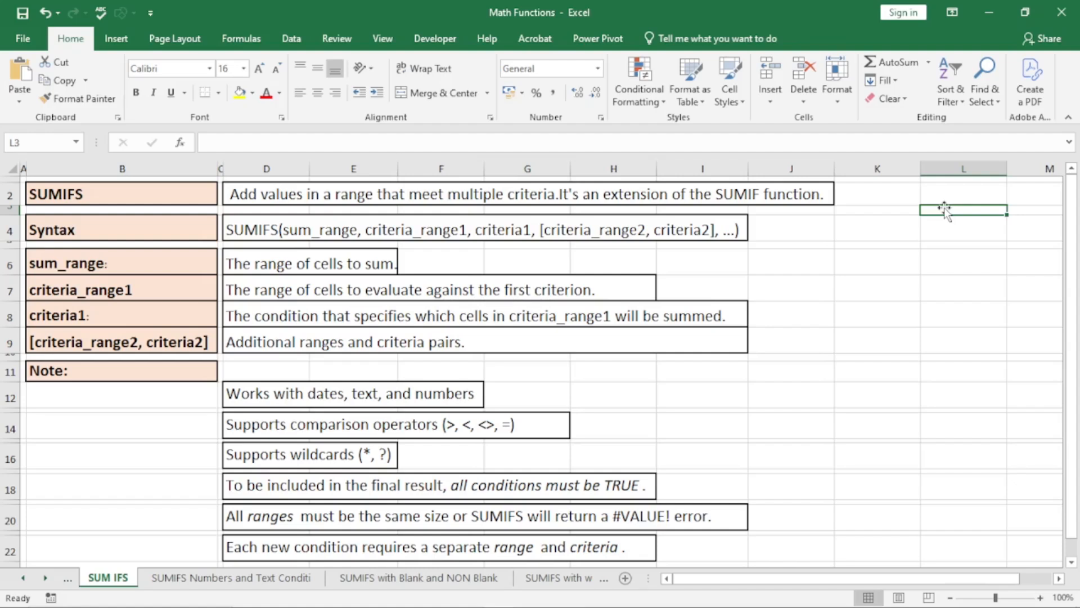
# - Read the separate-range note in D22, then switch to the SUMIFS Numbers and Text Conditions sheet
pyautogui.click(368, 541)
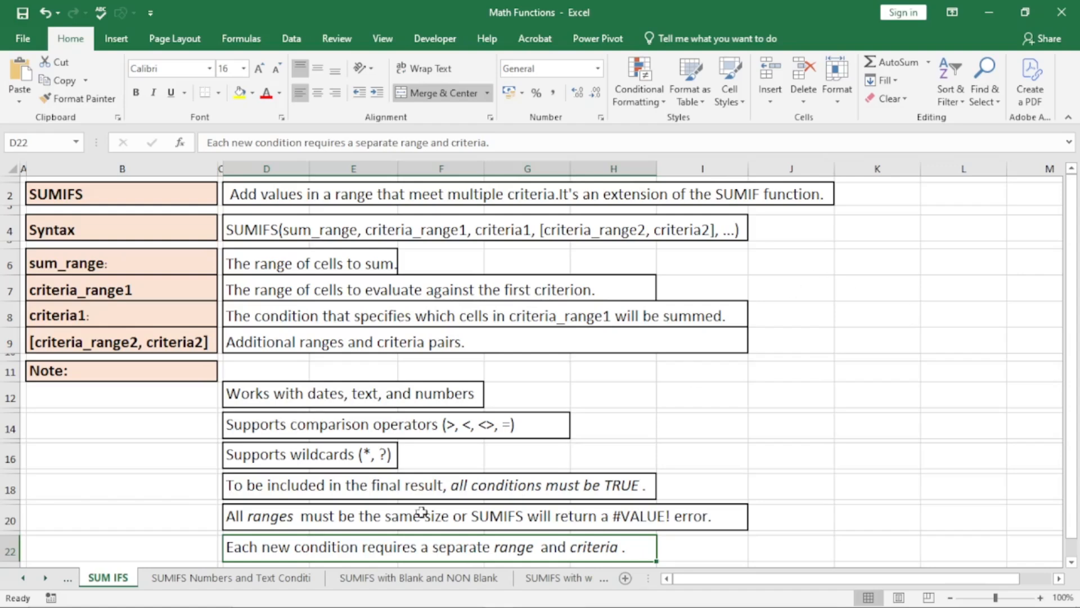
pyautogui.click(231, 577)
# - Check the Deepak & Furniture criterion against its matching sales rows: 423, 501 and 632
pyautogui.click(682, 384)
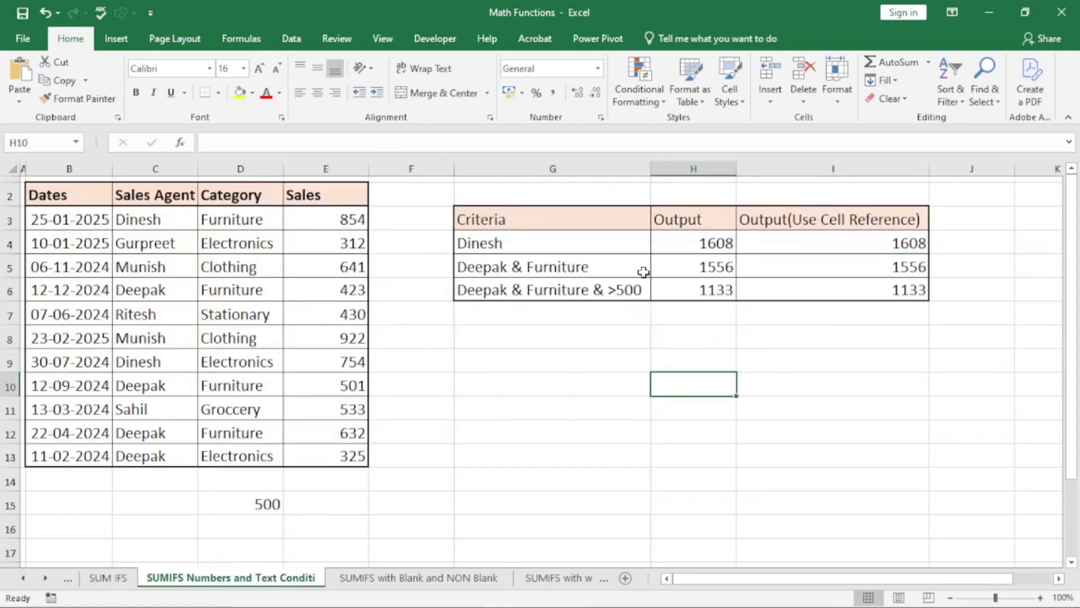
pyautogui.click(635, 271)
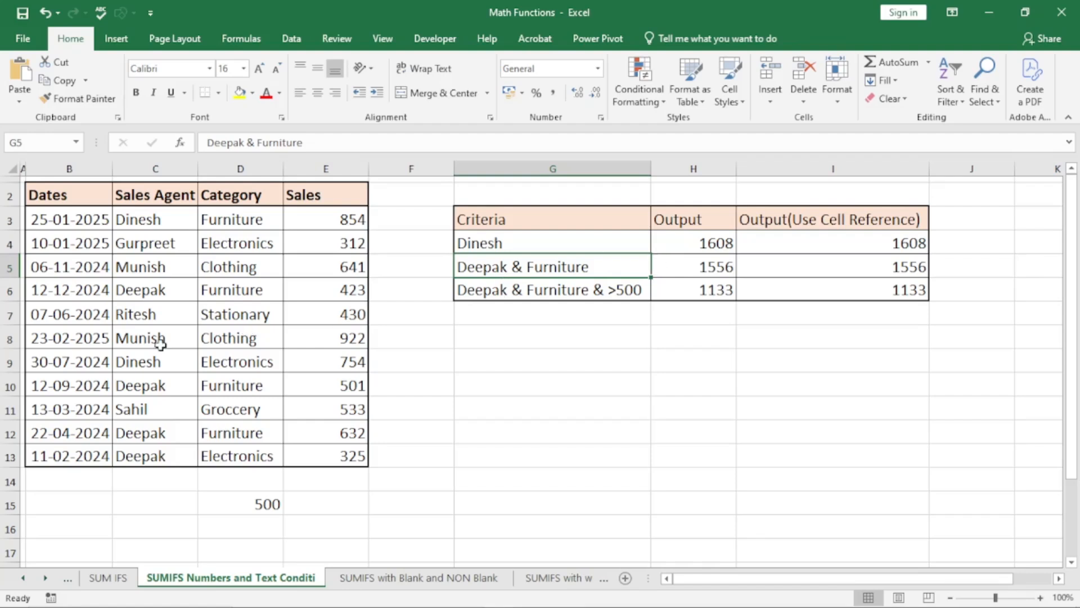
pyautogui.click(142, 366)
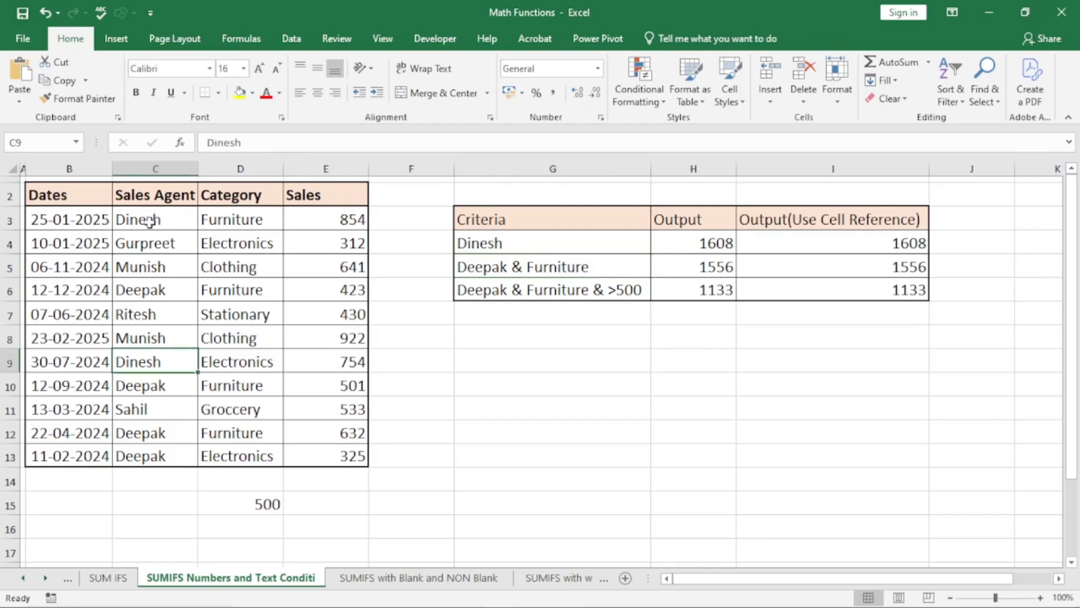
pyautogui.click(140, 291)
pyautogui.moveTo(140, 291); pyautogui.dragTo(251, 290)
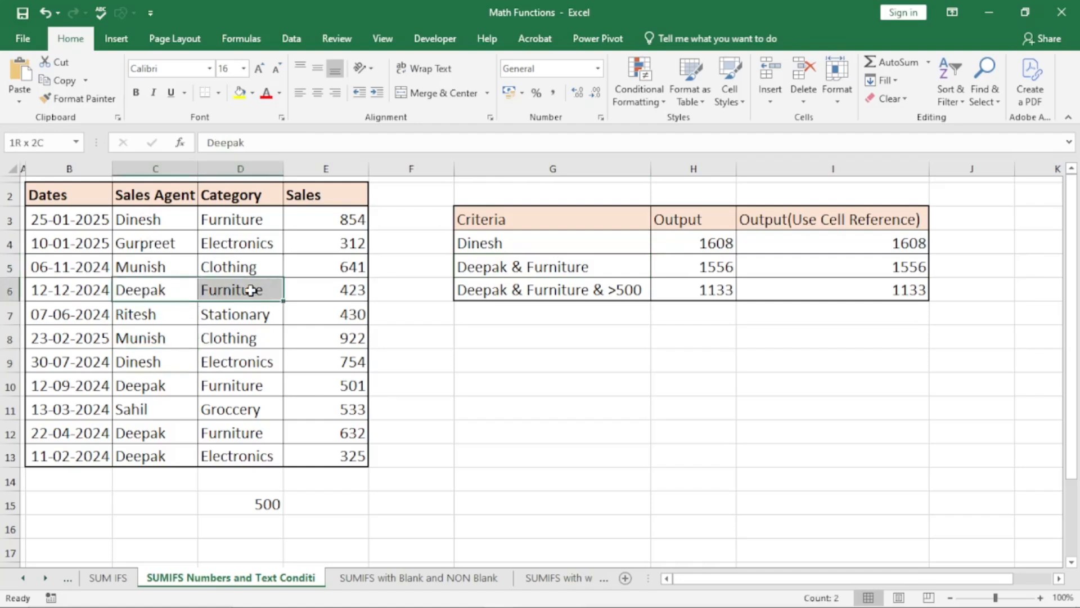
pyautogui.moveTo(149, 385); pyautogui.dragTo(251, 384)
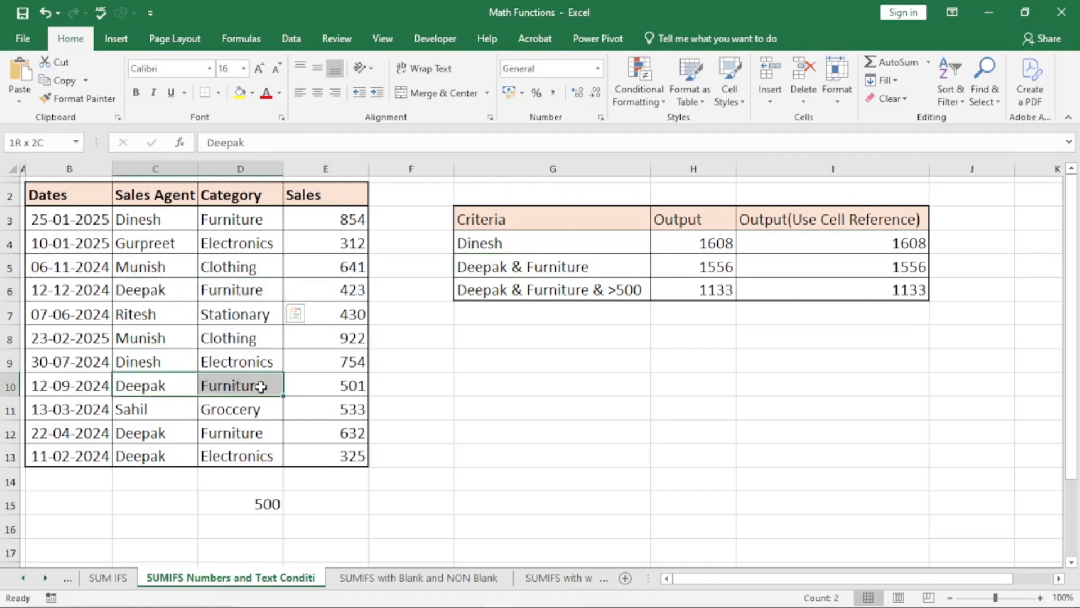
pyautogui.click(348, 292)
pyautogui.click(346, 388)
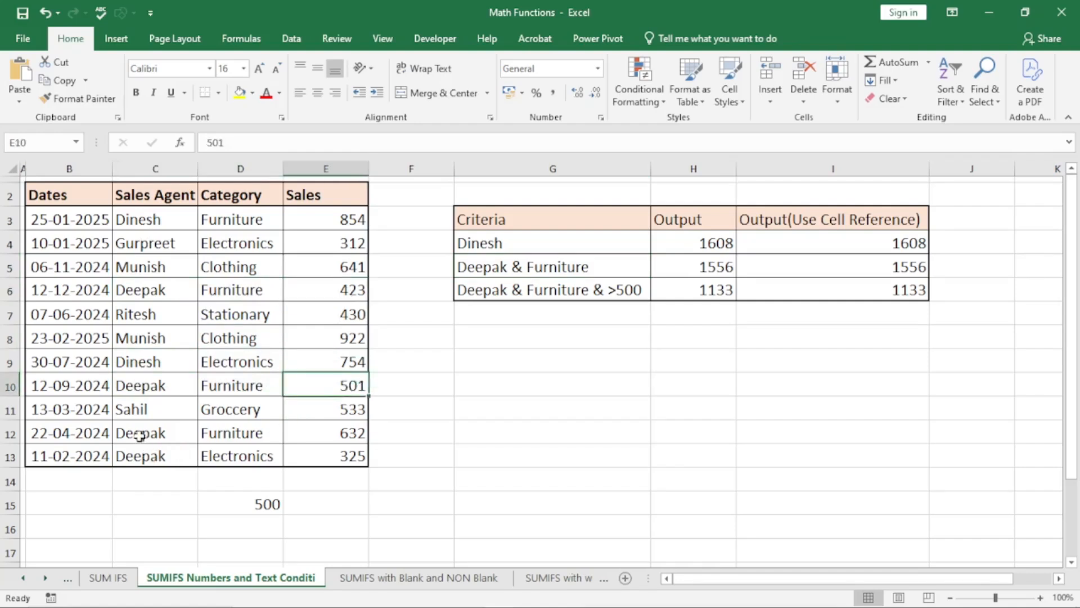
pyautogui.moveTo(141, 436); pyautogui.dragTo(264, 433)
pyautogui.click(356, 437)
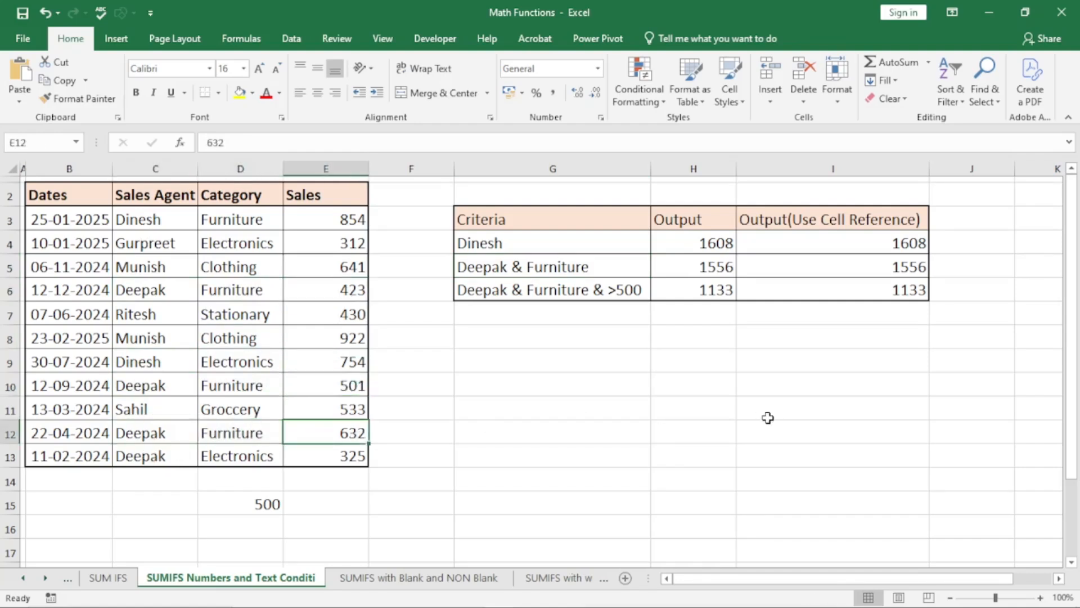
# - Inspect the first output's SUMIFS formula and its Category and Sales Agent ranges, then go to the SUMIFS with Blank and NON Blank sheet
pyautogui.click(656, 244)
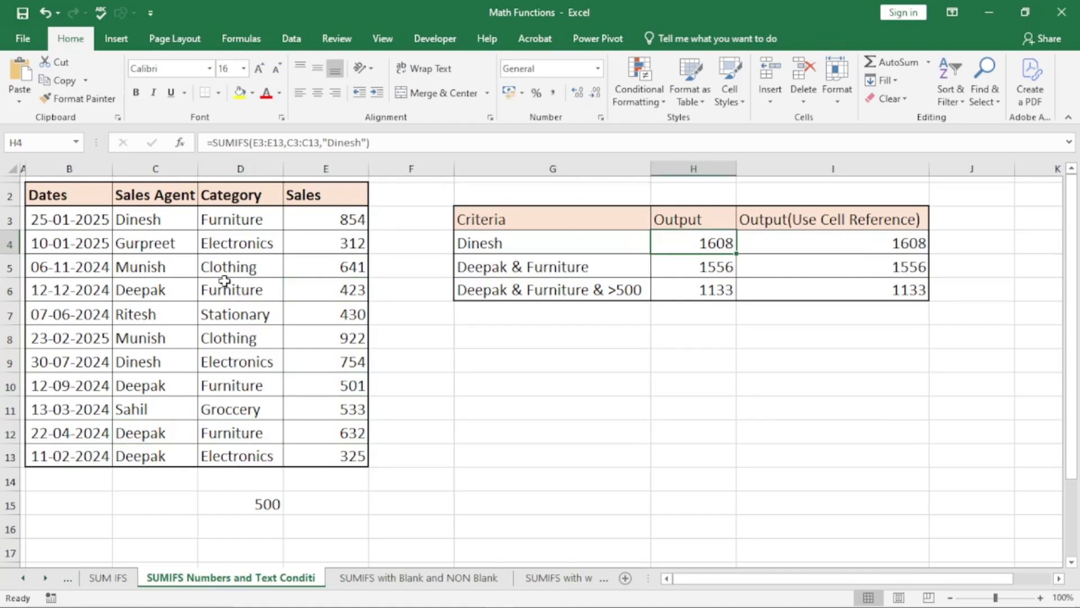
pyautogui.moveTo(233, 223); pyautogui.dragTo(251, 453)
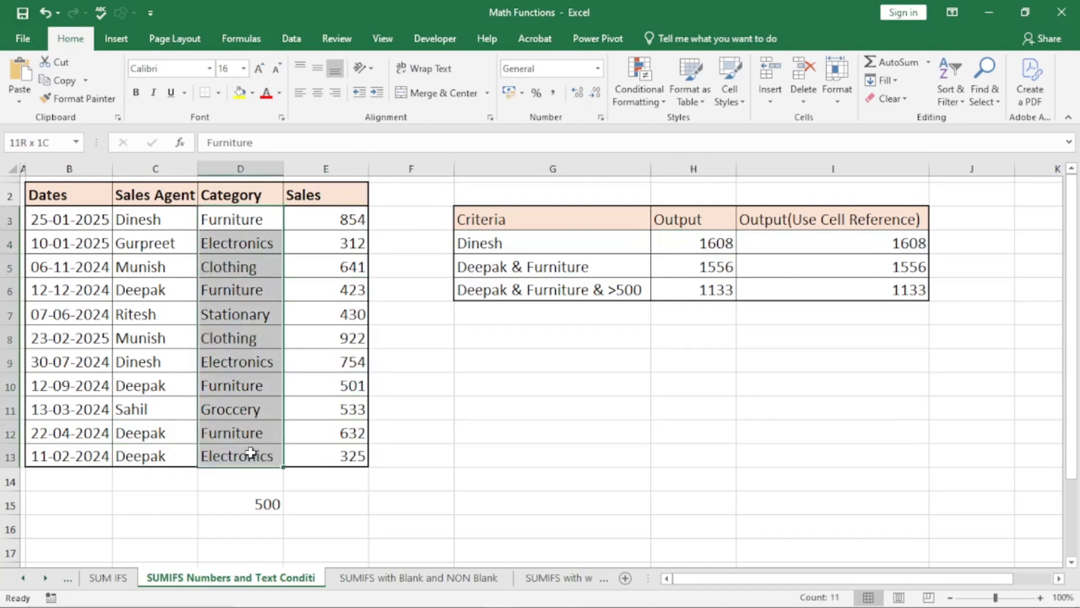
pyautogui.moveTo(151, 219); pyautogui.dragTo(169, 447)
pyautogui.click(504, 386)
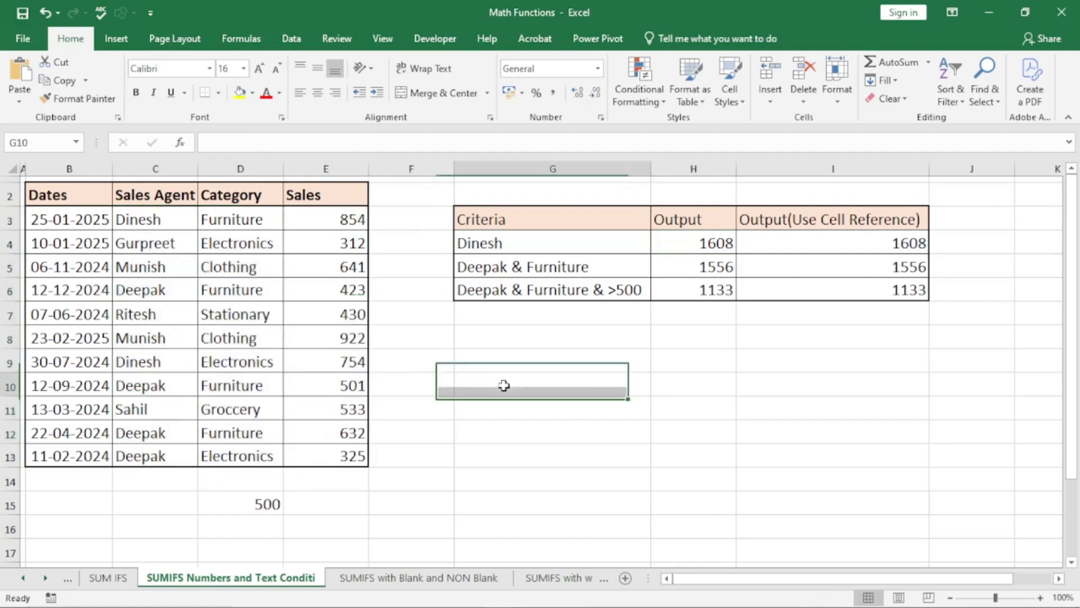
pyautogui.click(453, 577)
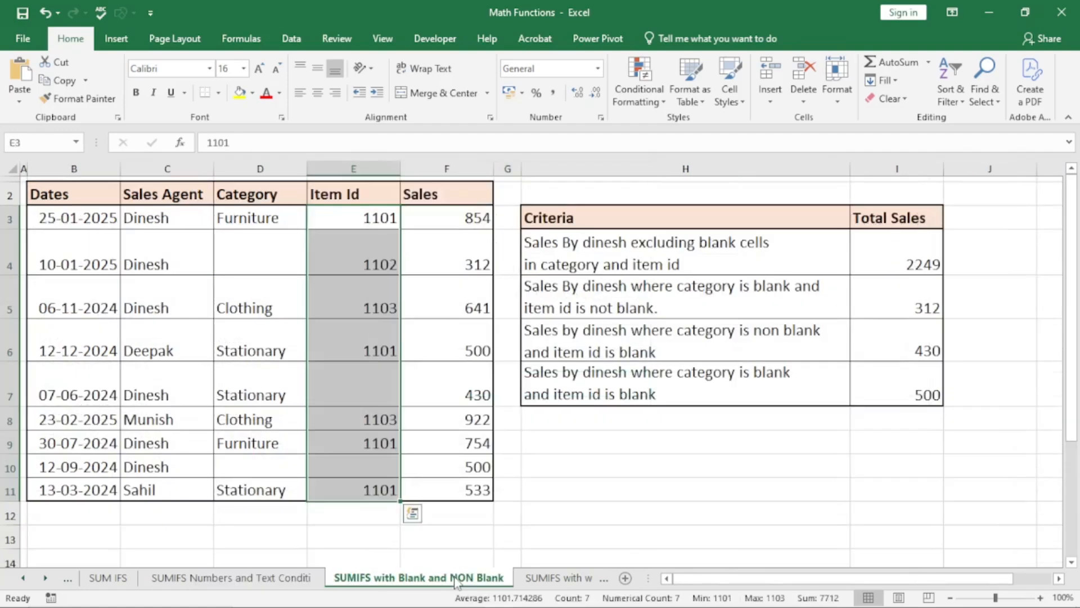
# - Review the blank and non-blank criteria against the Sales Agent, Category and Item Id columns, then open the wild cards sheet
pyautogui.click(600, 279)
pyautogui.click(573, 249)
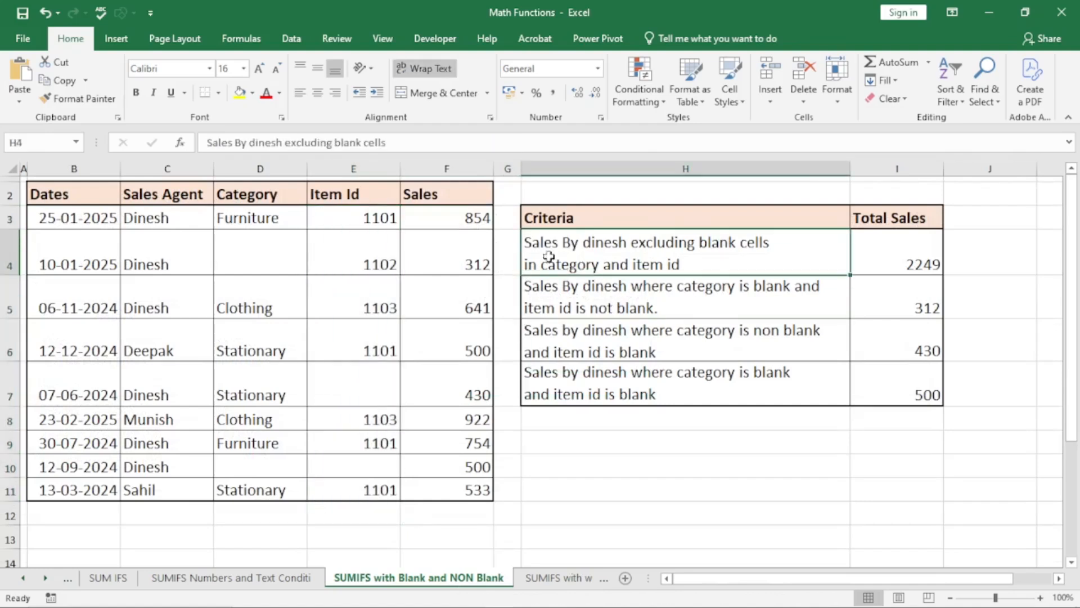
pyautogui.moveTo(144, 231); pyautogui.dragTo(151, 491)
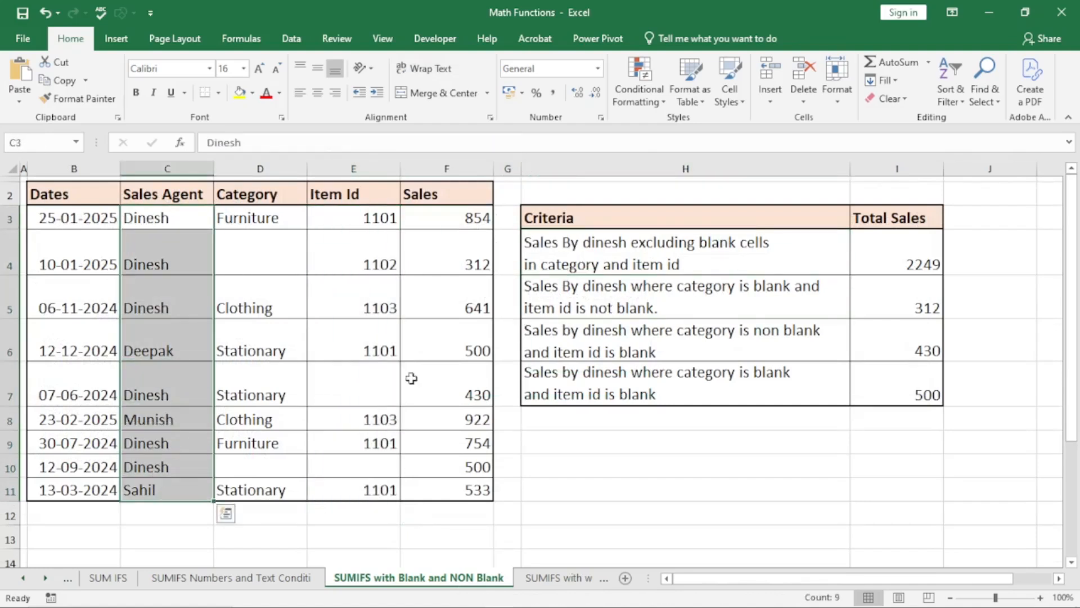
pyautogui.click(658, 258)
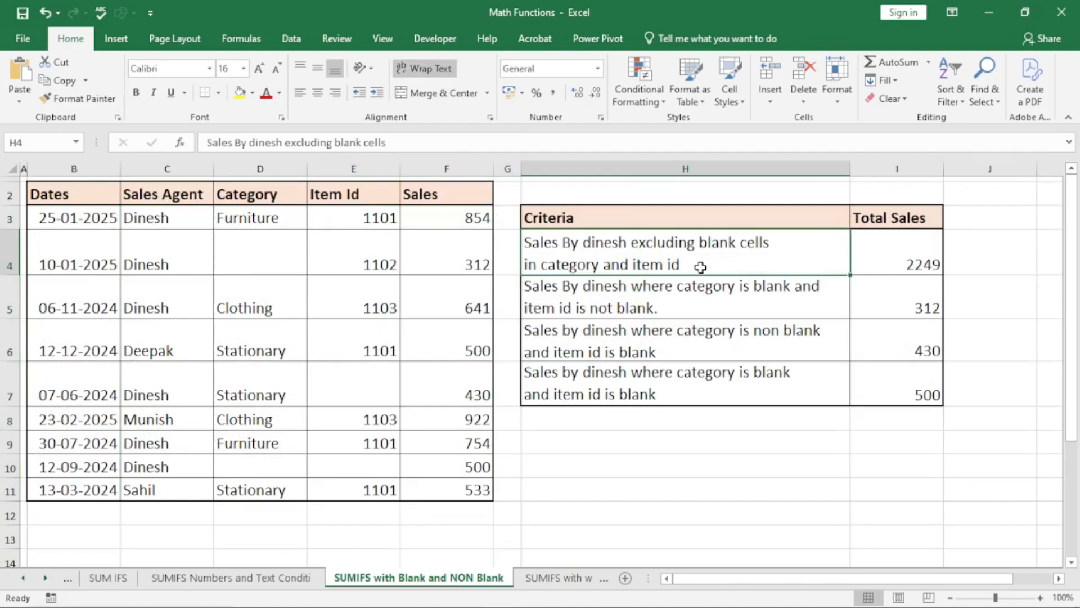
pyautogui.moveTo(265, 219); pyautogui.dragTo(260, 494)
pyautogui.moveTo(373, 218); pyautogui.dragTo(388, 491)
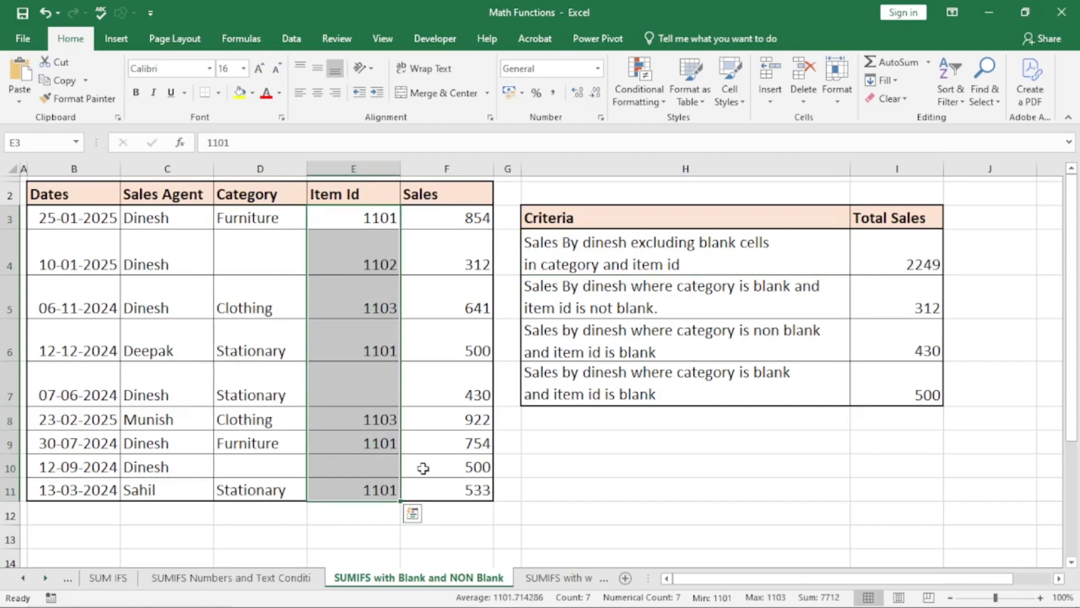
pyautogui.click(554, 578)
pyautogui.click(481, 275)
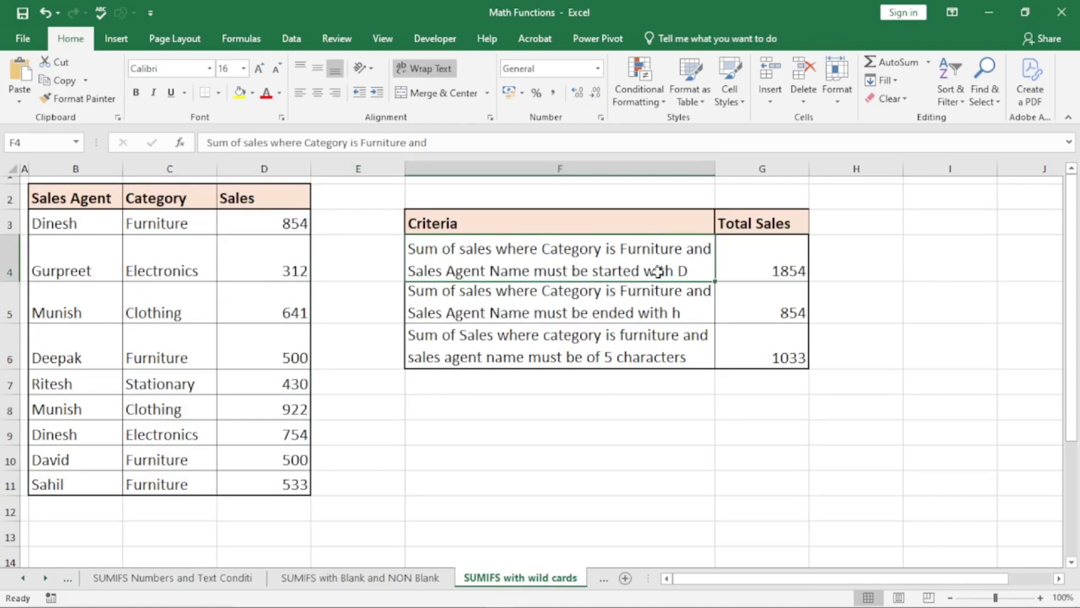
# - Examine the 1854 wildcard formula's ranges without changing it, then switch to the SUMIFS with Dates sheet
pyautogui.moveTo(157, 224); pyautogui.dragTo(164, 482)
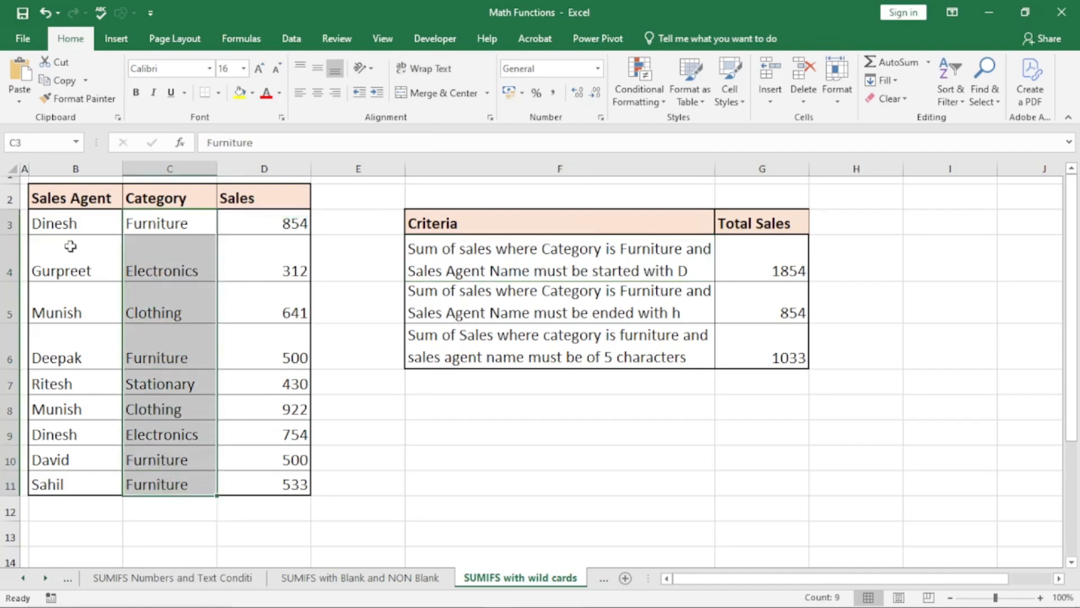
pyautogui.moveTo(75, 217); pyautogui.dragTo(90, 477)
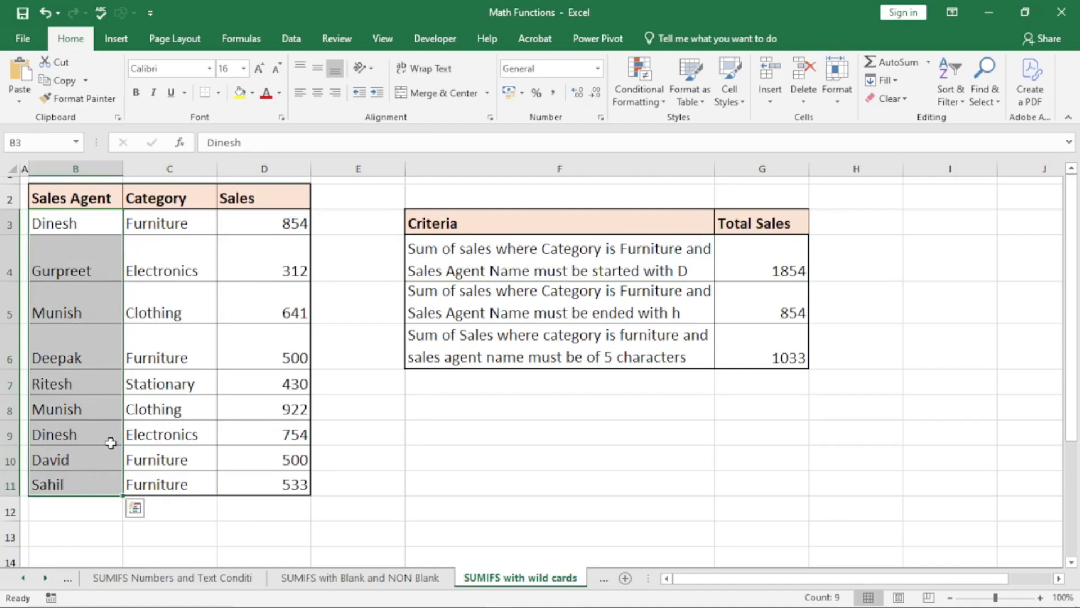
pyautogui.click(555, 472)
pyautogui.click(776, 258)
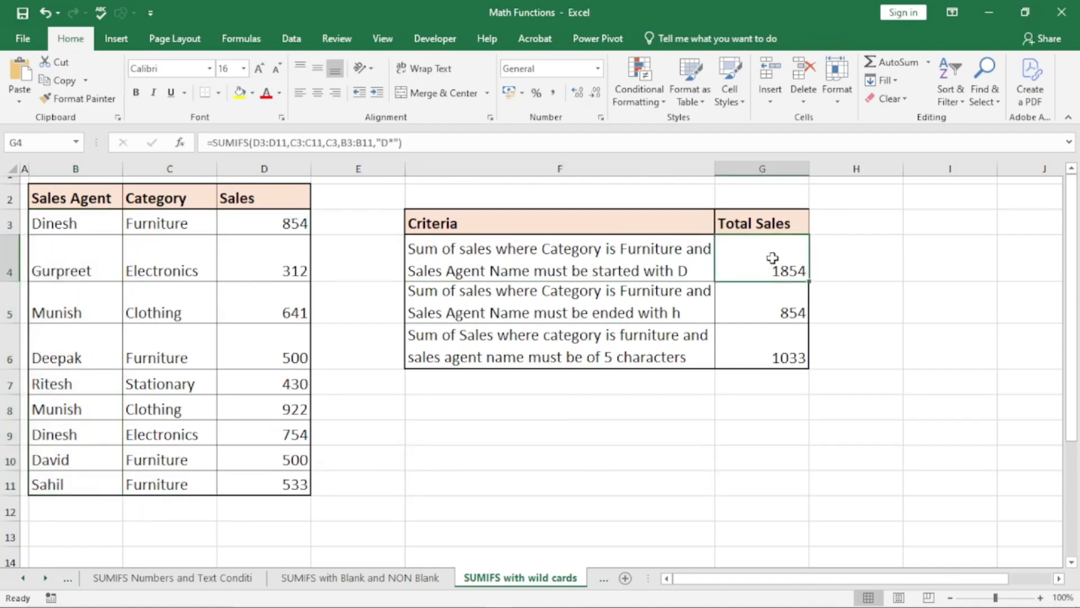
pyautogui.doubleClick(774, 258)
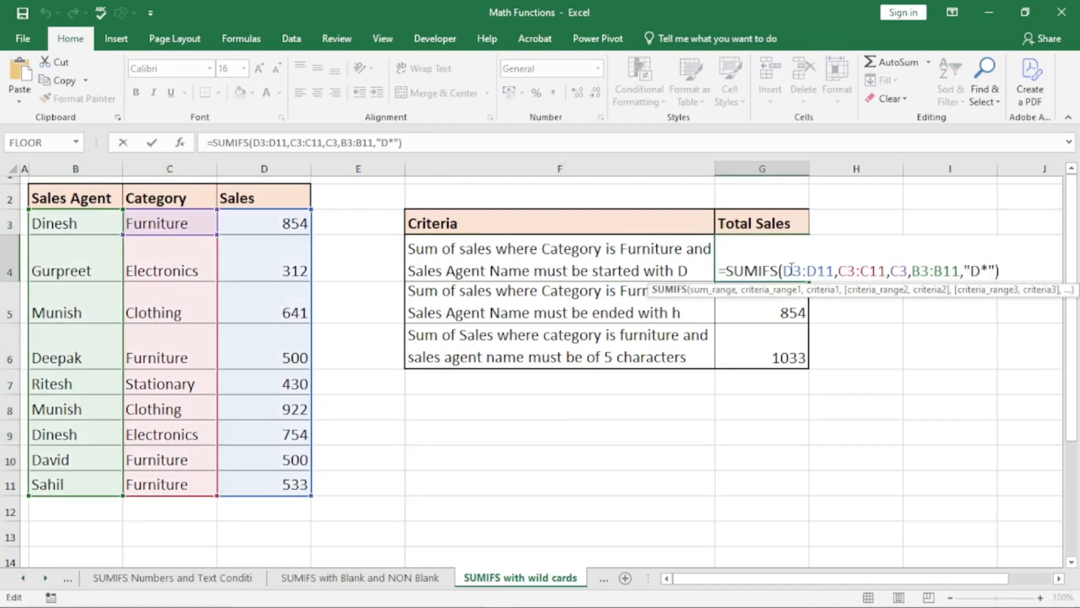
pyautogui.moveTo(786, 271); pyautogui.dragTo(961, 272)
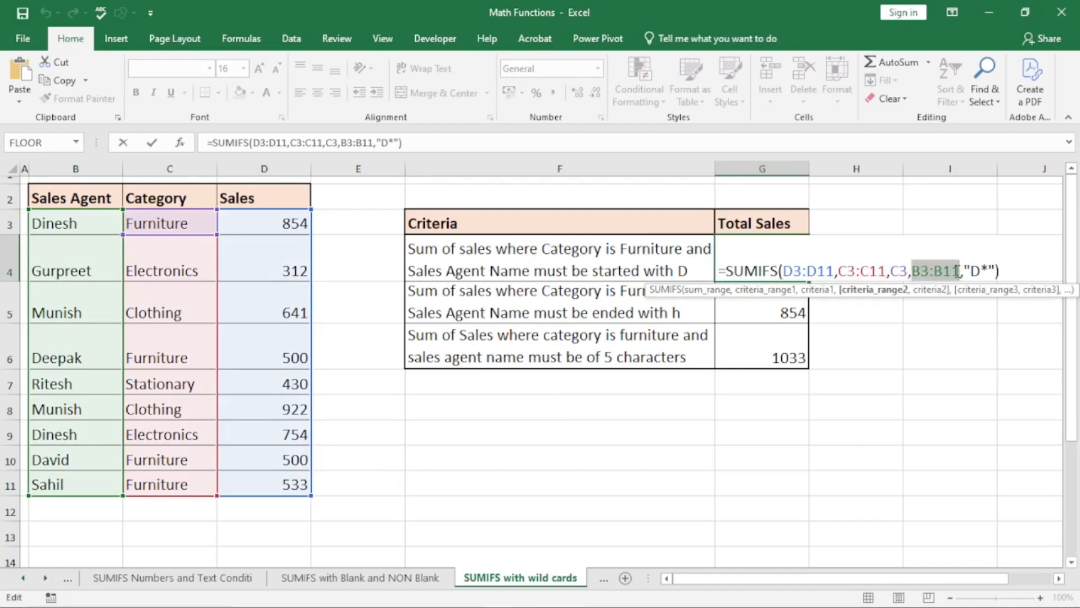
pyautogui.hotkey('ctrl', 'Return')
pyautogui.click(601, 582)
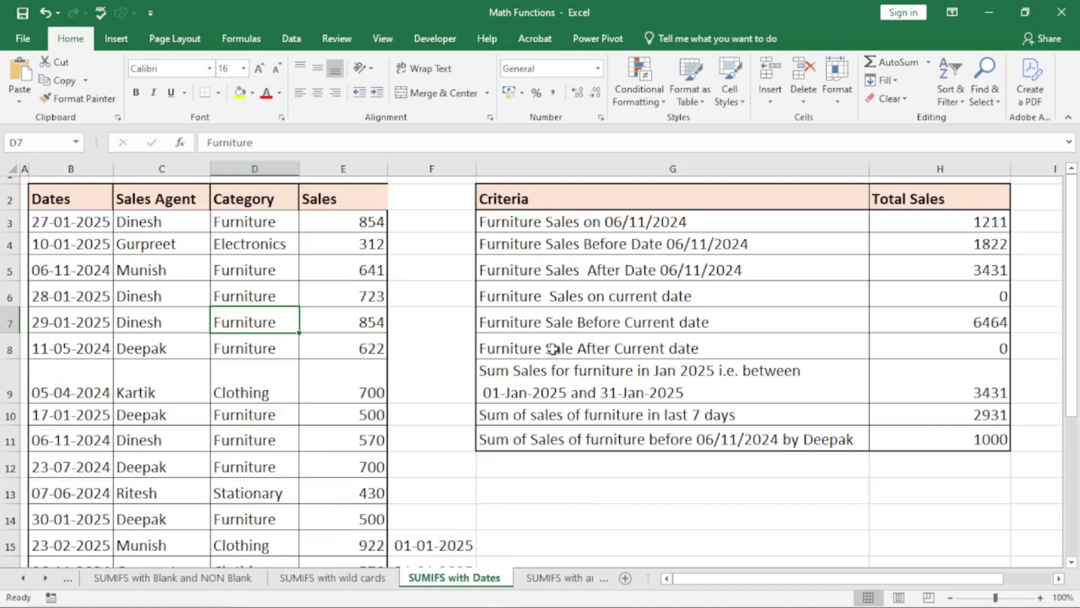
pyautogui.click(531, 272)
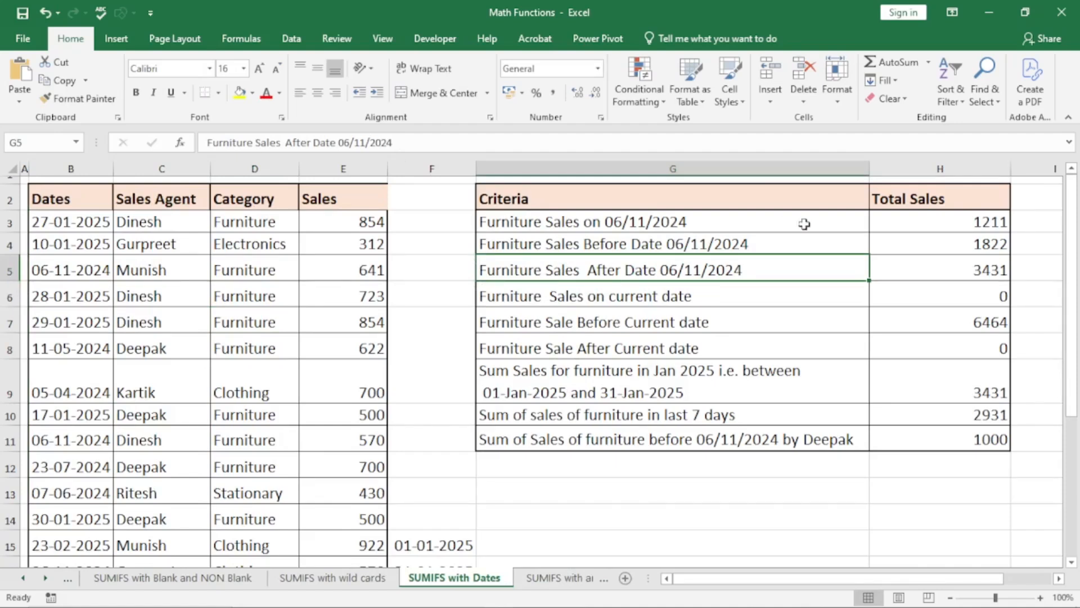
pyautogui.moveTo(85, 221); pyautogui.dragTo(73, 446)
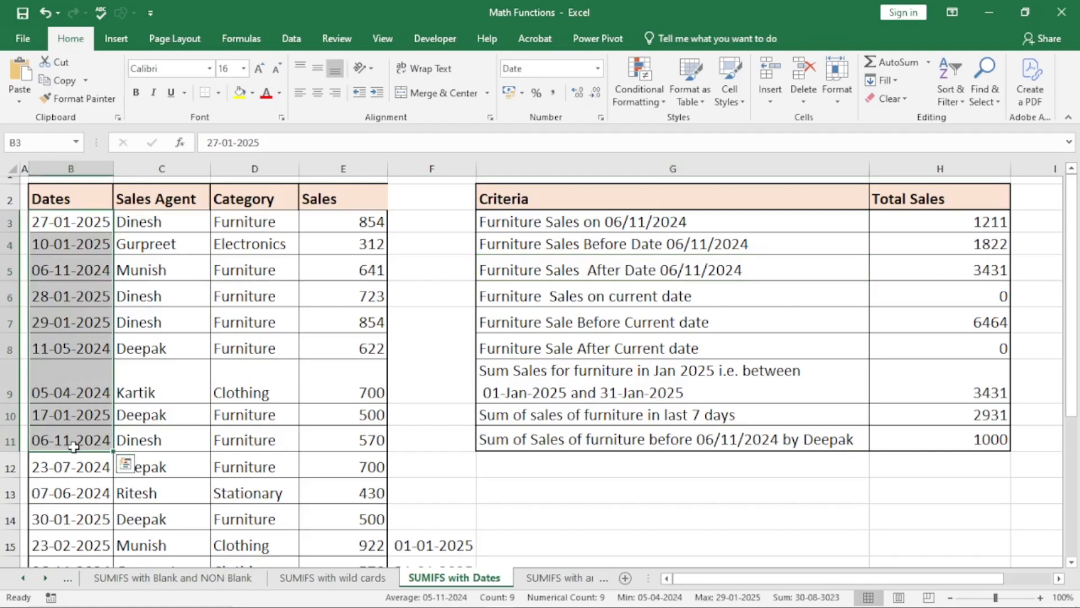
pyautogui.moveTo(258, 220); pyautogui.dragTo(253, 393)
pyautogui.click(256, 312)
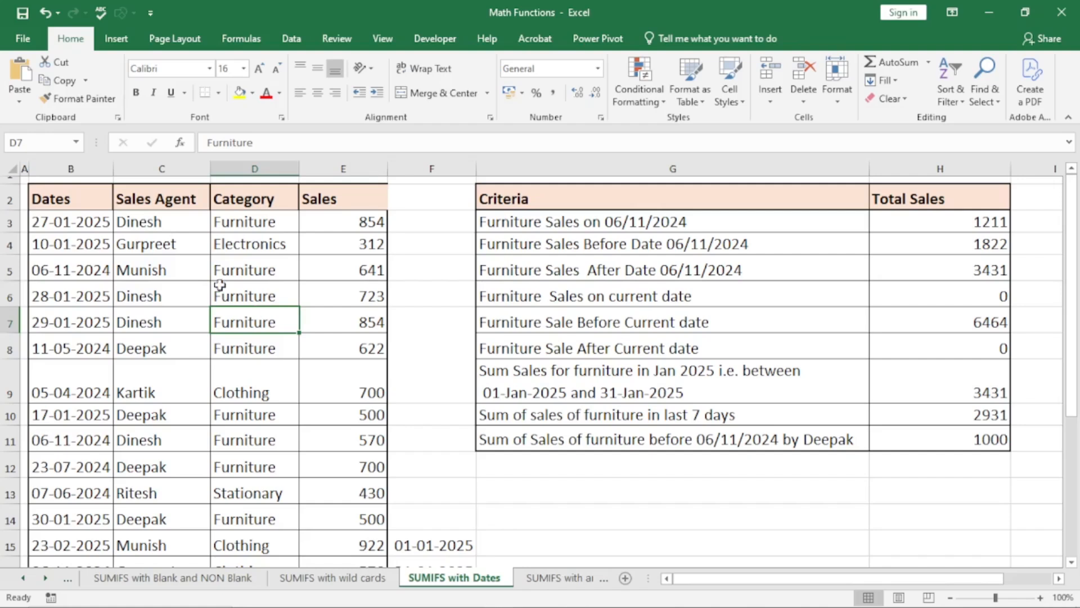
pyautogui.moveTo(162, 211); pyautogui.dragTo(164, 397)
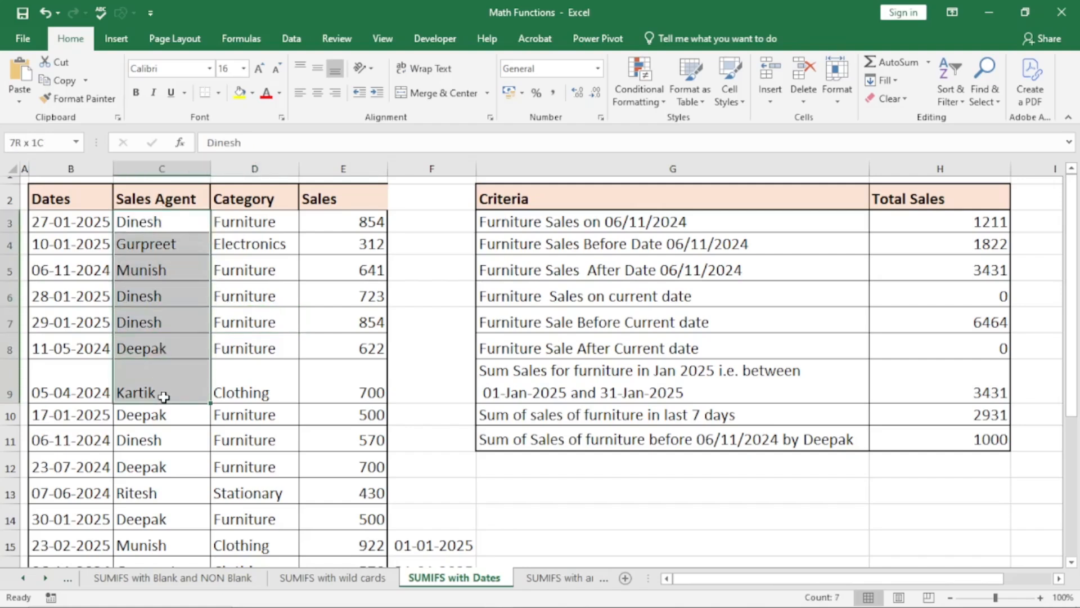
pyautogui.click(169, 350)
pyautogui.click(245, 271)
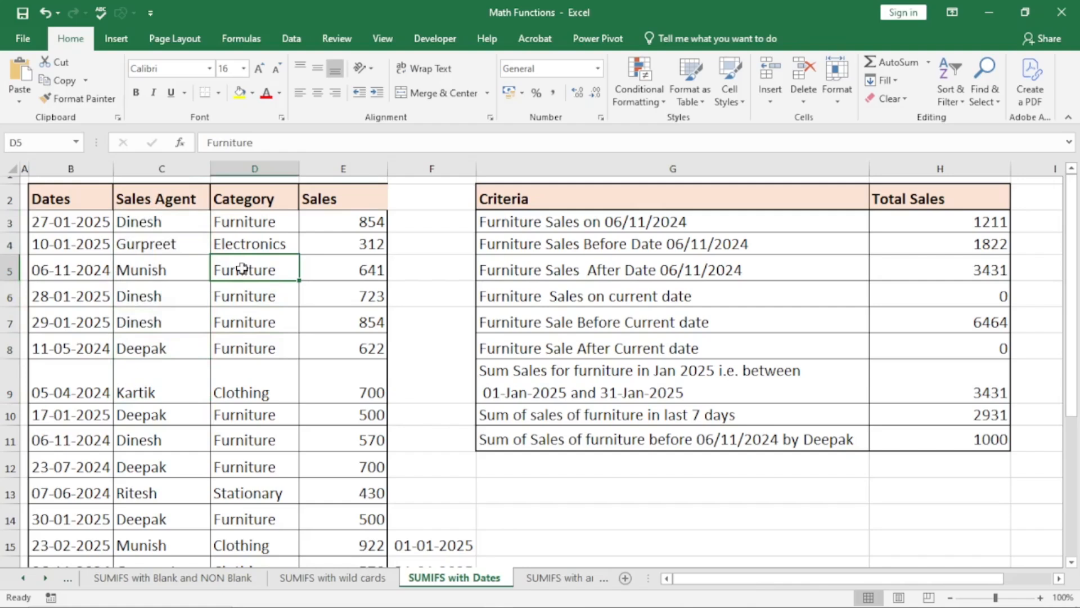
pyautogui.moveTo(251, 224); pyautogui.dragTo(247, 415)
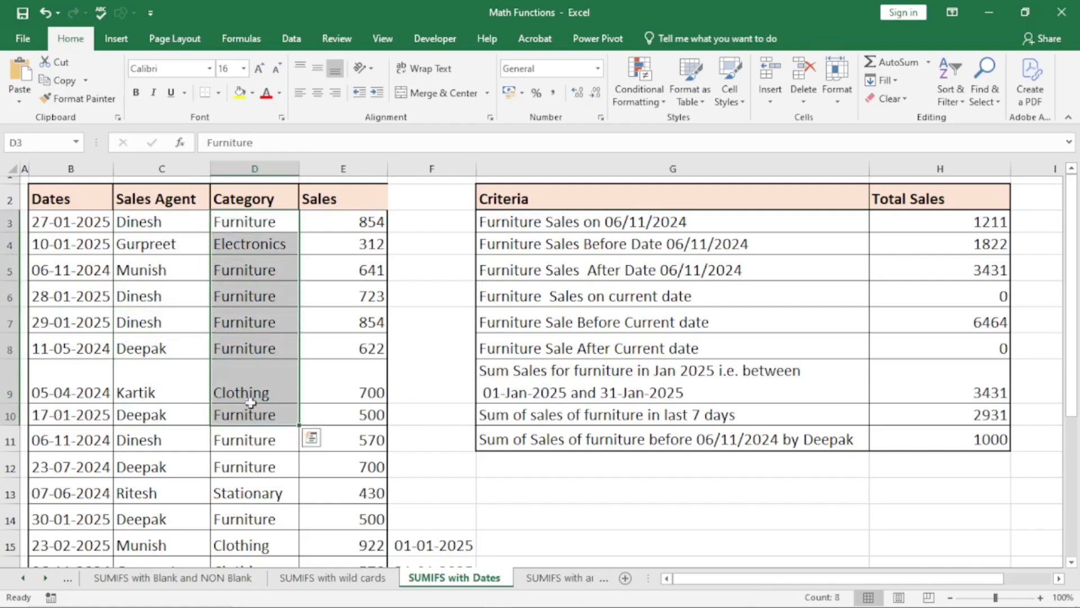
pyautogui.click(256, 324)
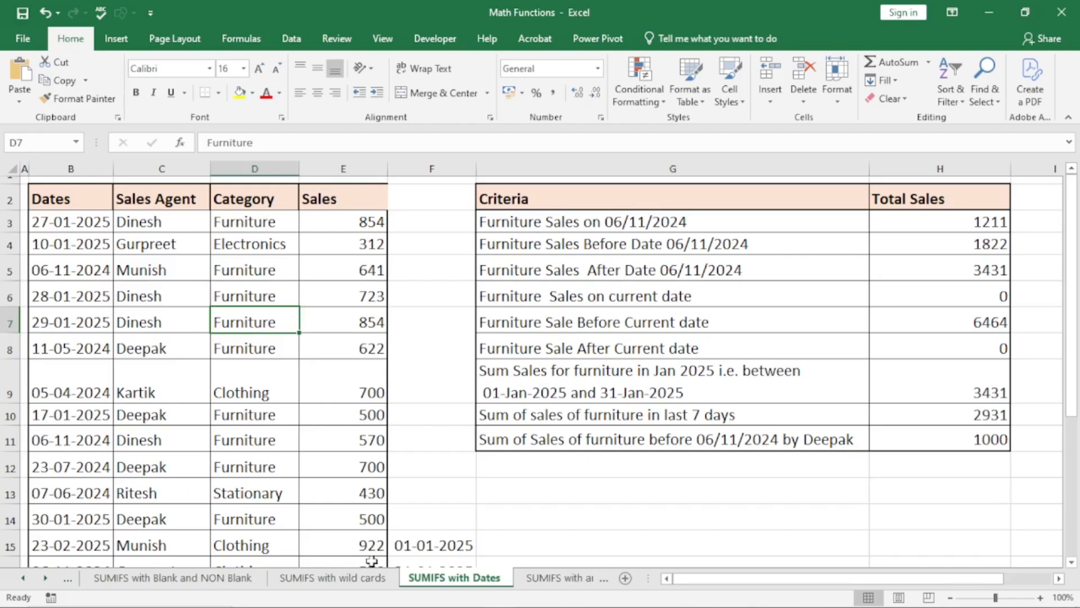
# - Go to the SUMIFS with array constant sheet and select the Furniture & Clothing total cell H4
pyautogui.click(549, 578)
pyautogui.click(720, 236)
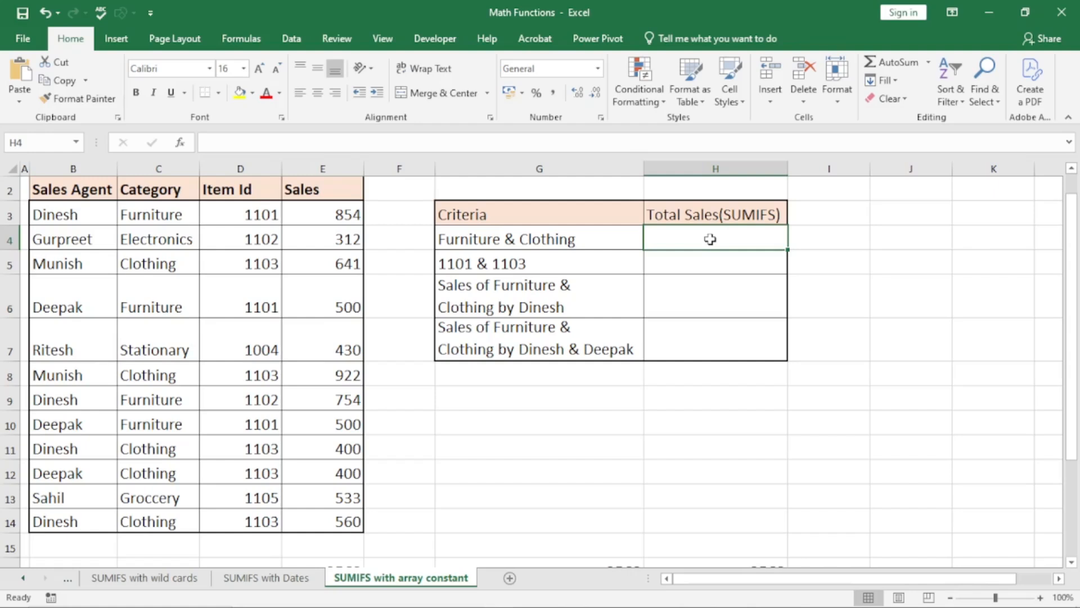
# - Enter =SUM(SUMIFS(E3:E14,C3:C14,{"Furniture","Clothing"})) in H4, giving 5531
pyautogui.write('=sum')
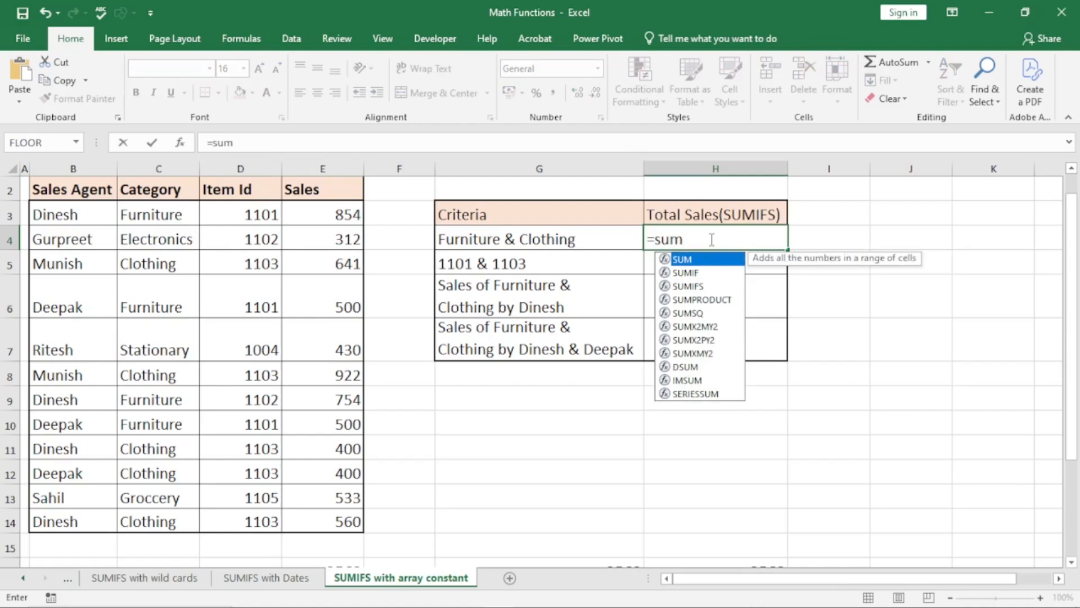
pyautogui.press('Tab')
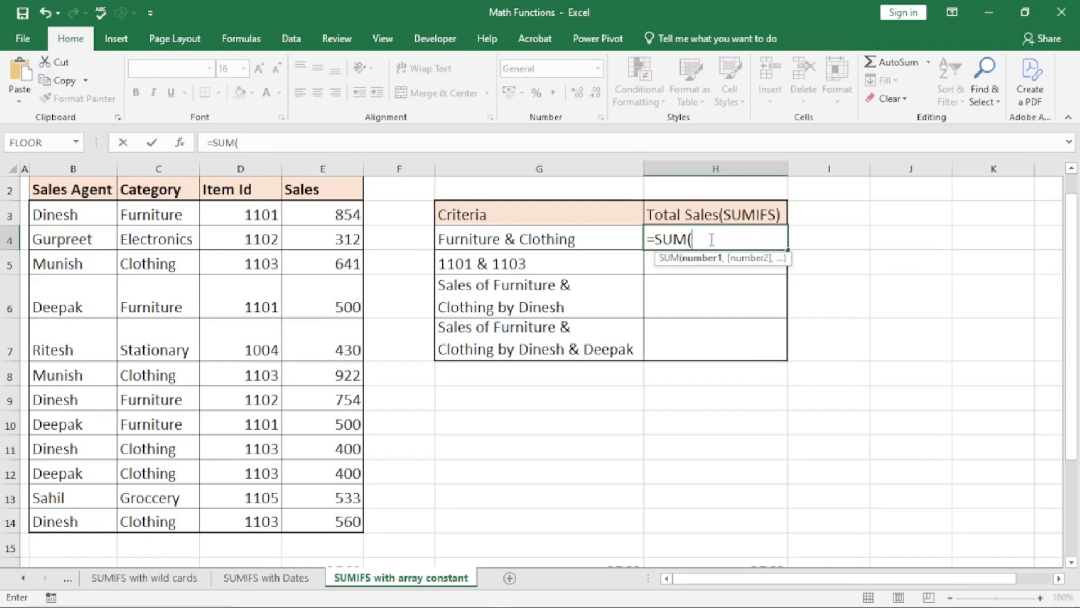
pyautogui.write('sumifs')
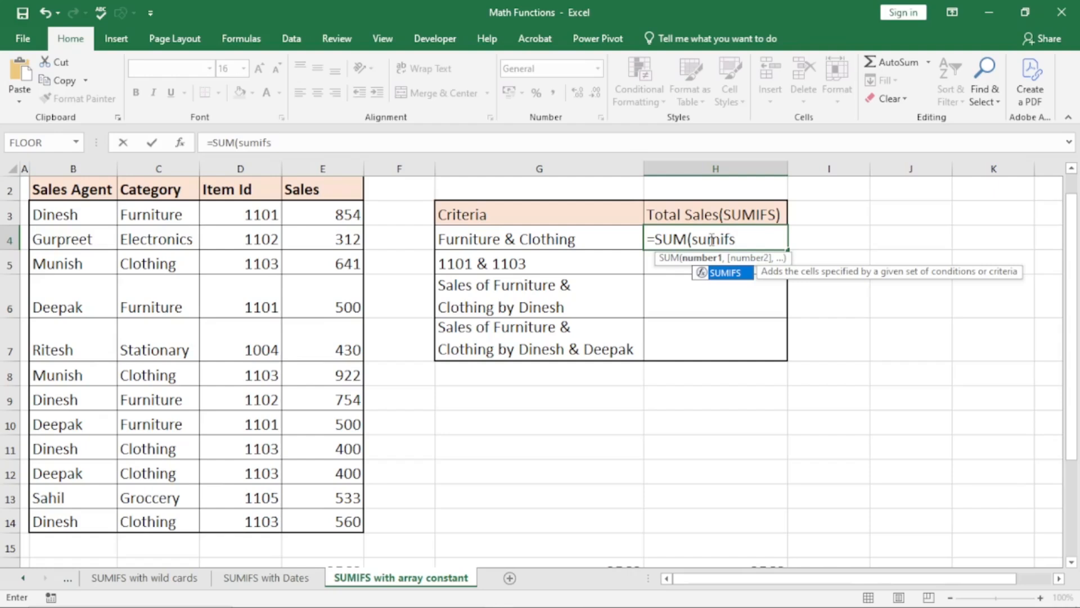
pyautogui.press('Tab')
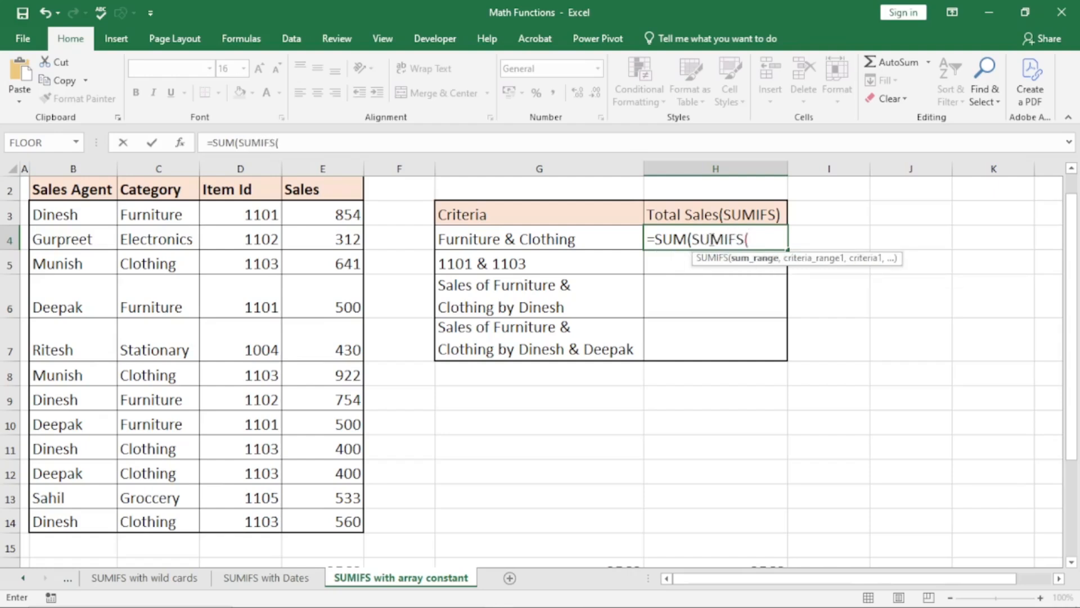
pyautogui.click(335, 220)
pyautogui.moveTo(334, 232); pyautogui.dragTo(330, 513)
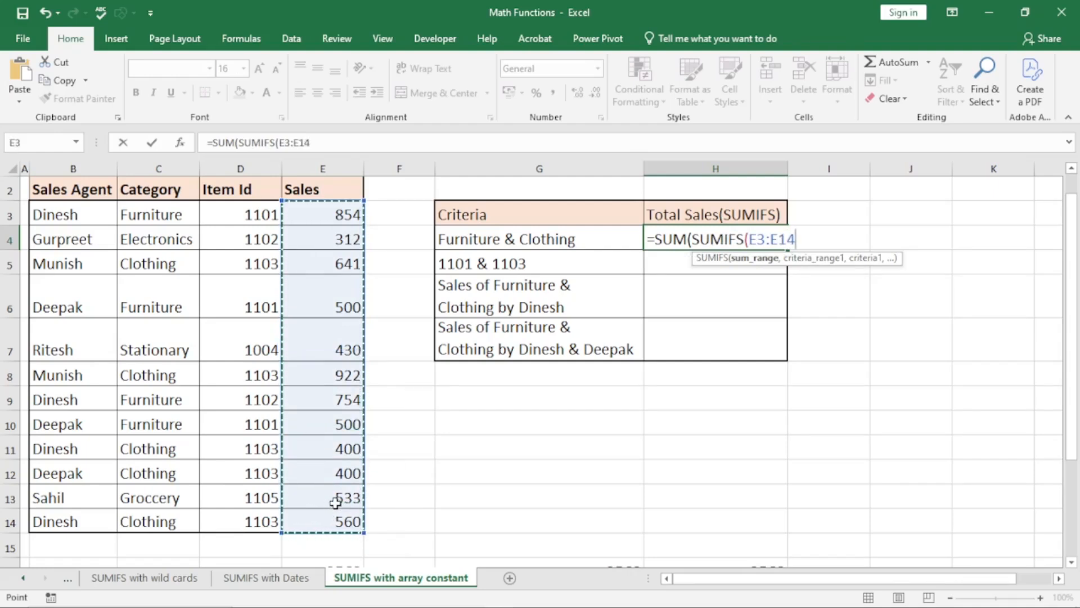
pyautogui.write(',')
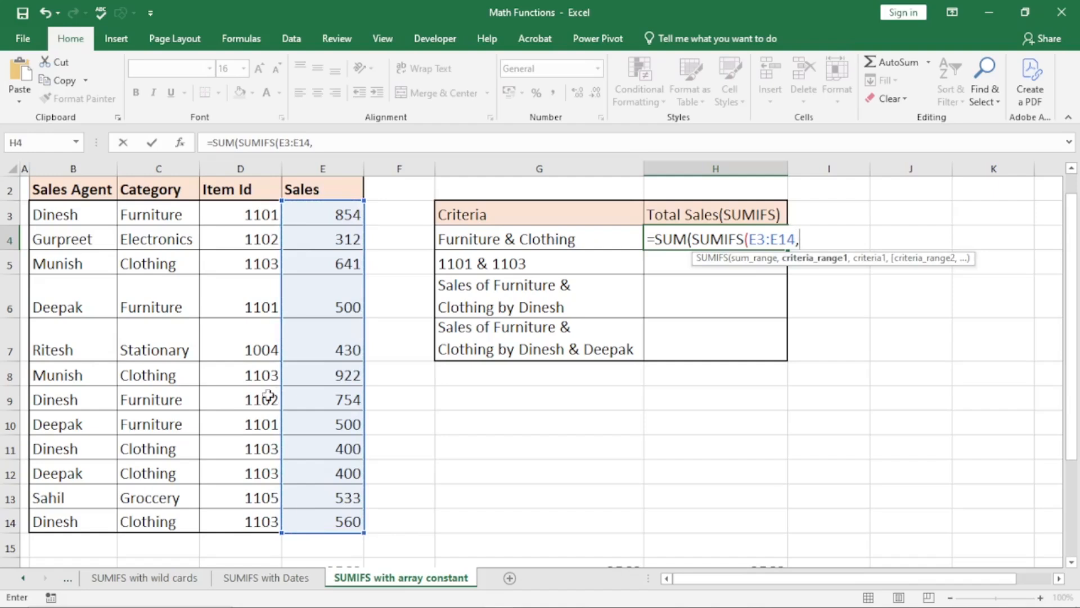
pyautogui.moveTo(174, 213); pyautogui.dragTo(188, 518)
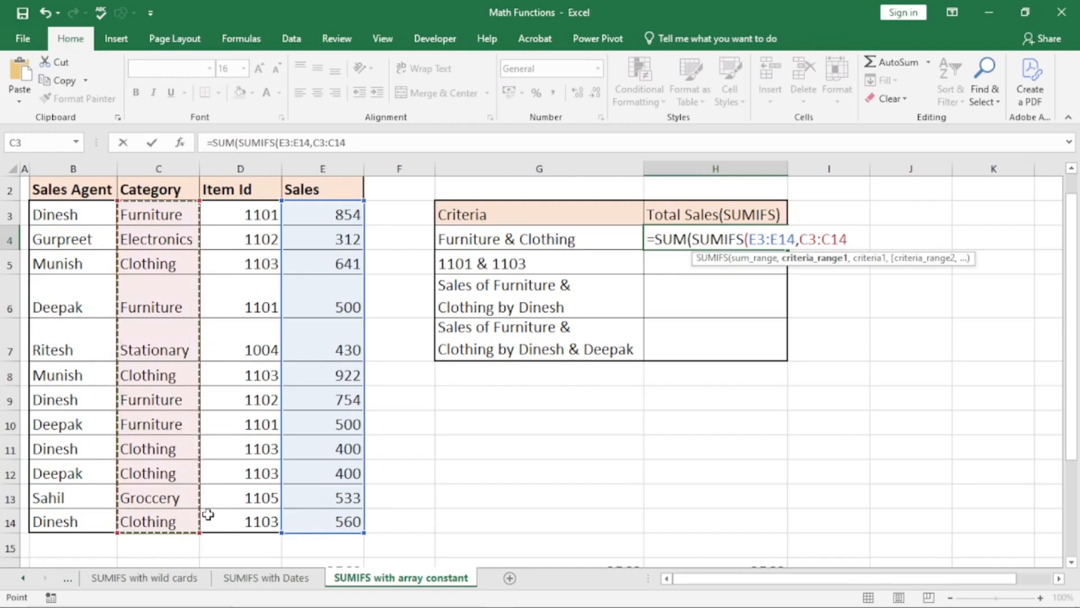
pyautogui.write(',')
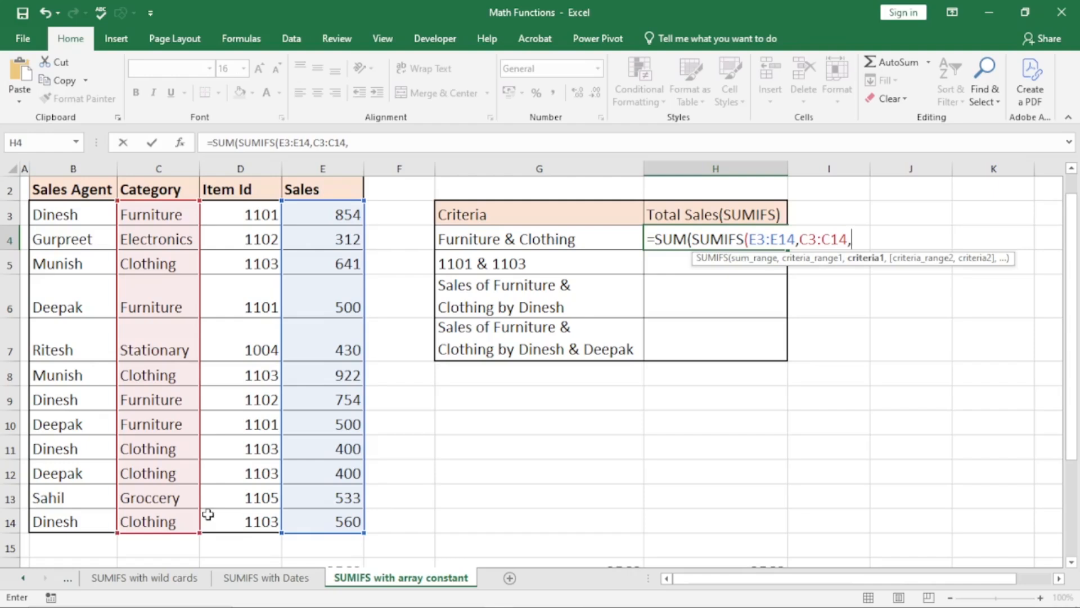
pyautogui.write('{"Furnitu')
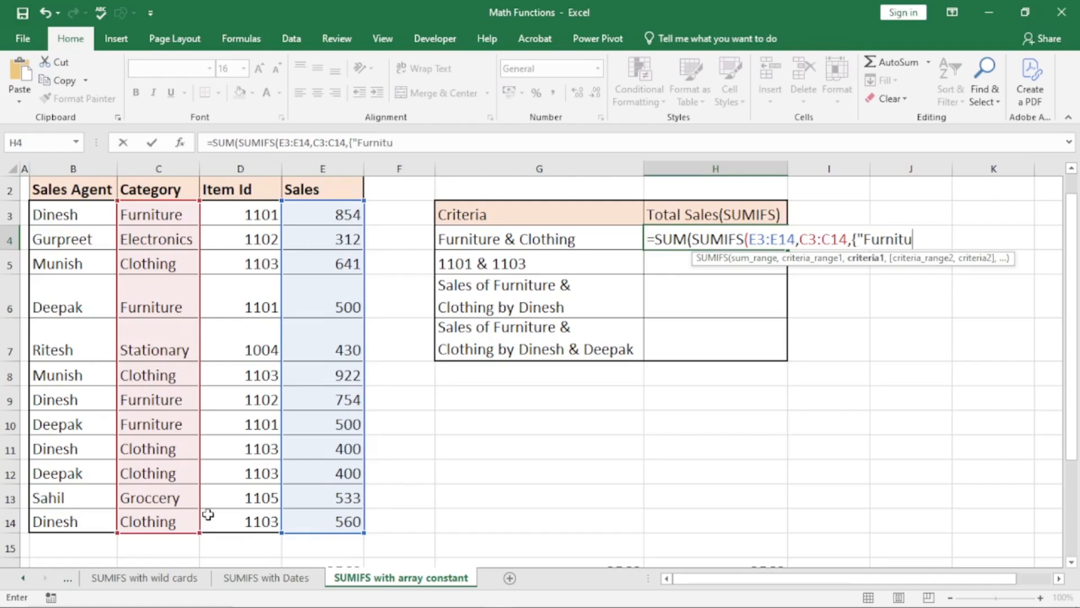
pyautogui.write('re","Clothin')
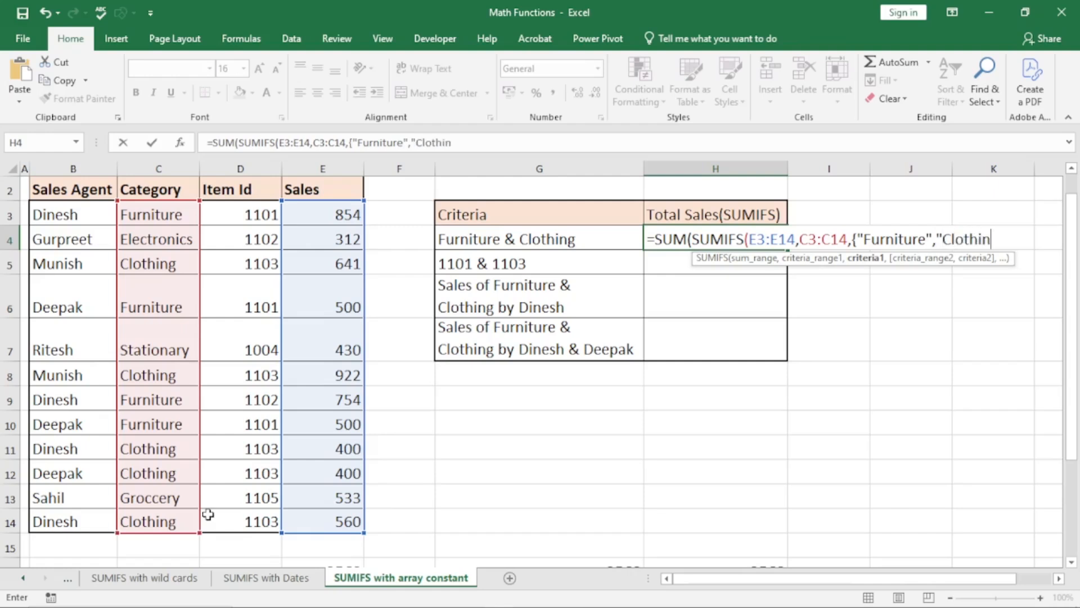
pyautogui.write('g"}')
pyautogui.write(')')
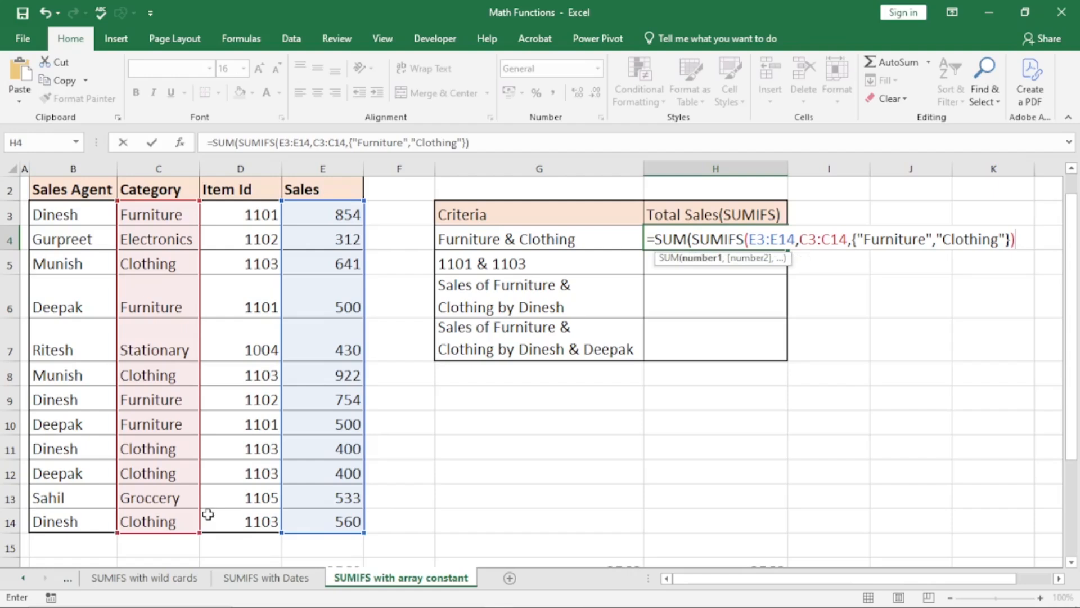
pyautogui.write(')')
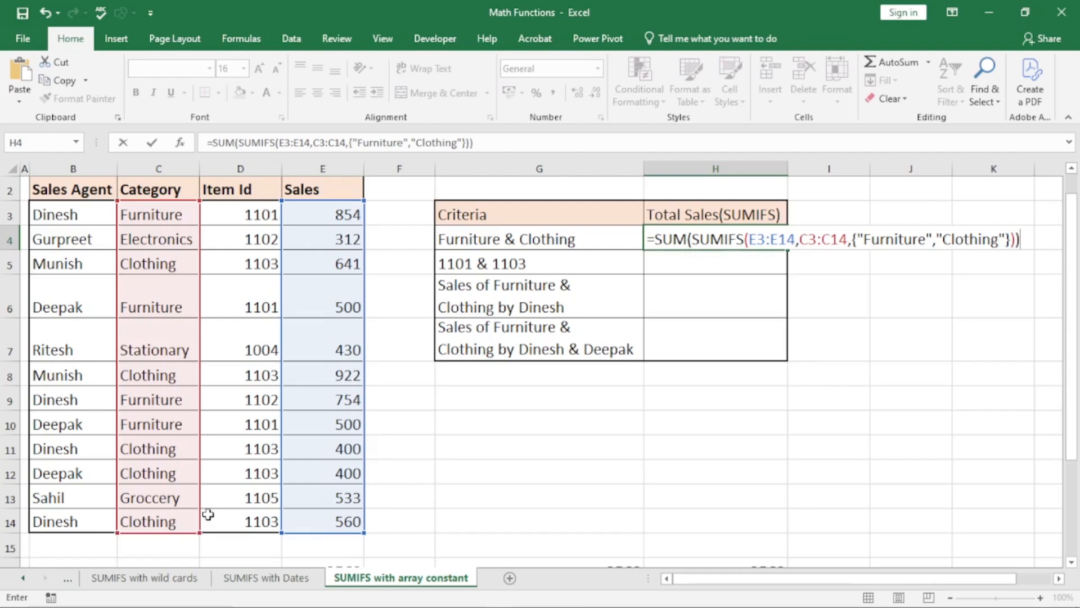
pyautogui.press('Return')
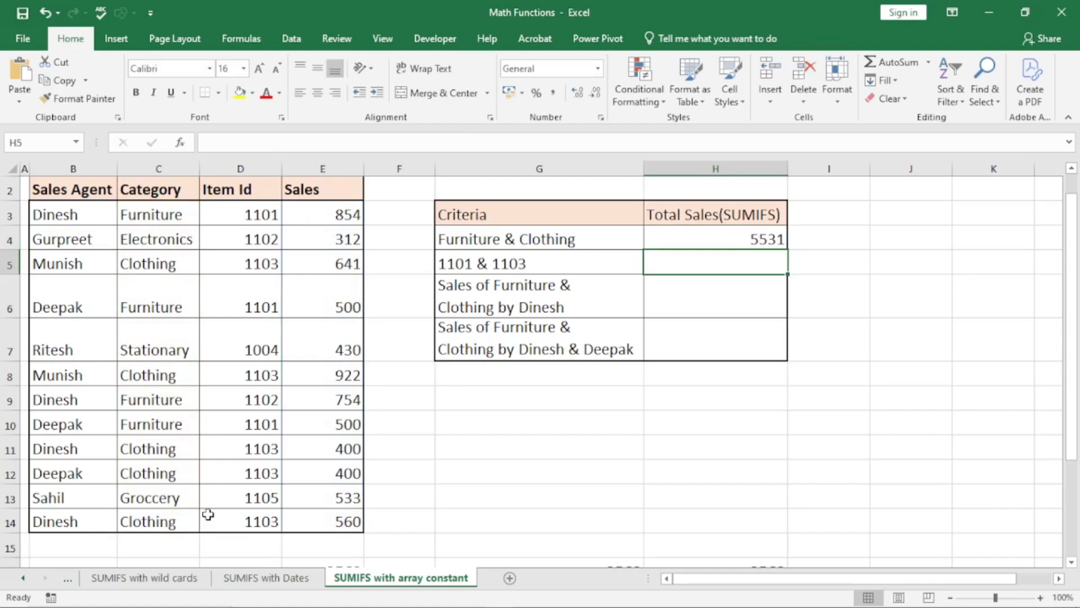
pyautogui.doubleClick(755, 235)
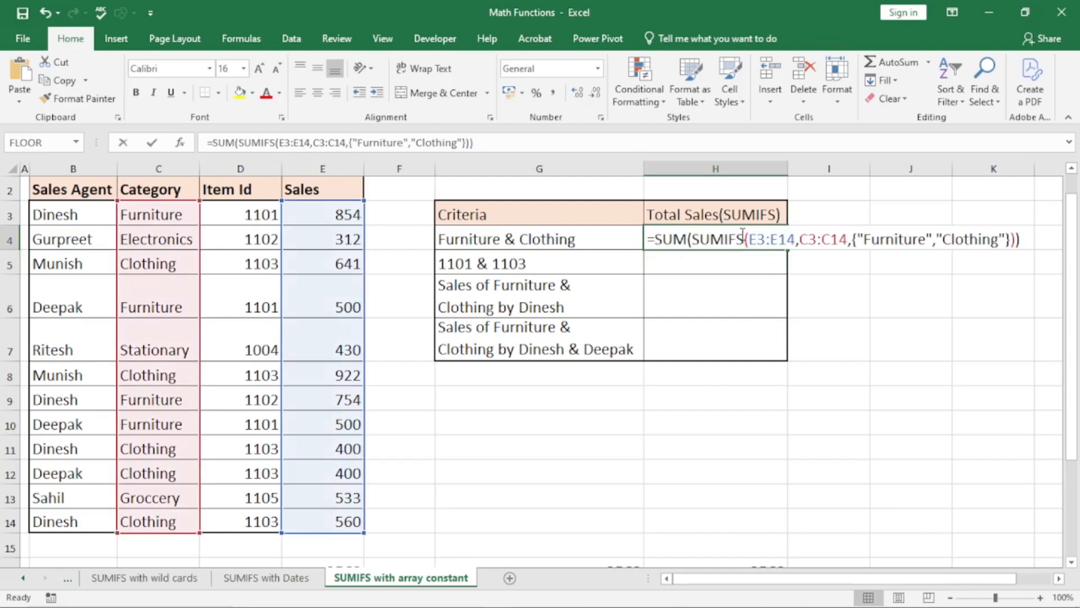
pyautogui.moveTo(692, 239); pyautogui.dragTo(1015, 240)
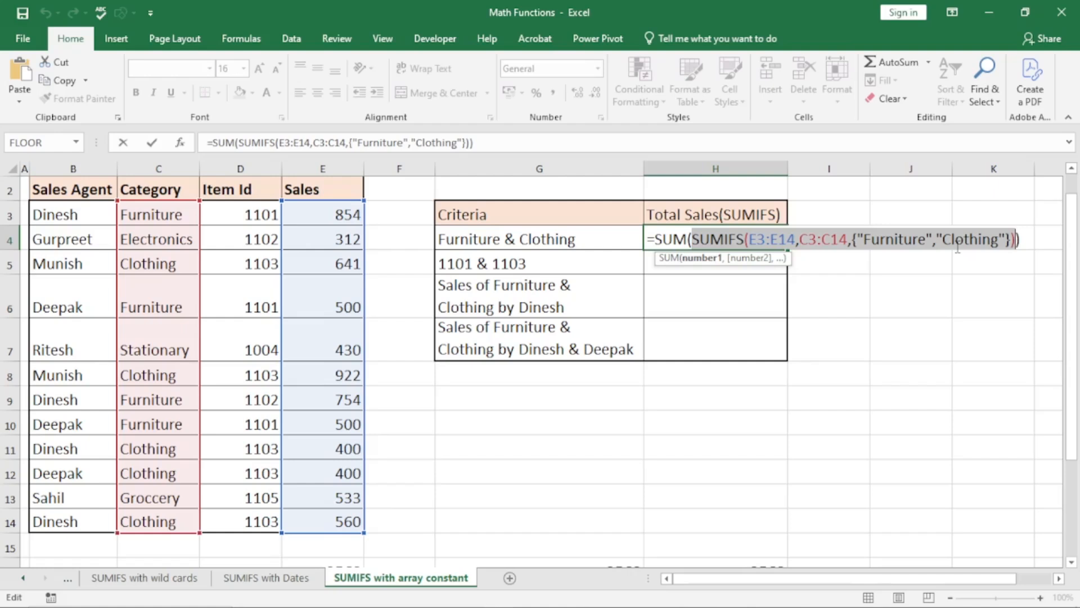
pyautogui.press('F9')
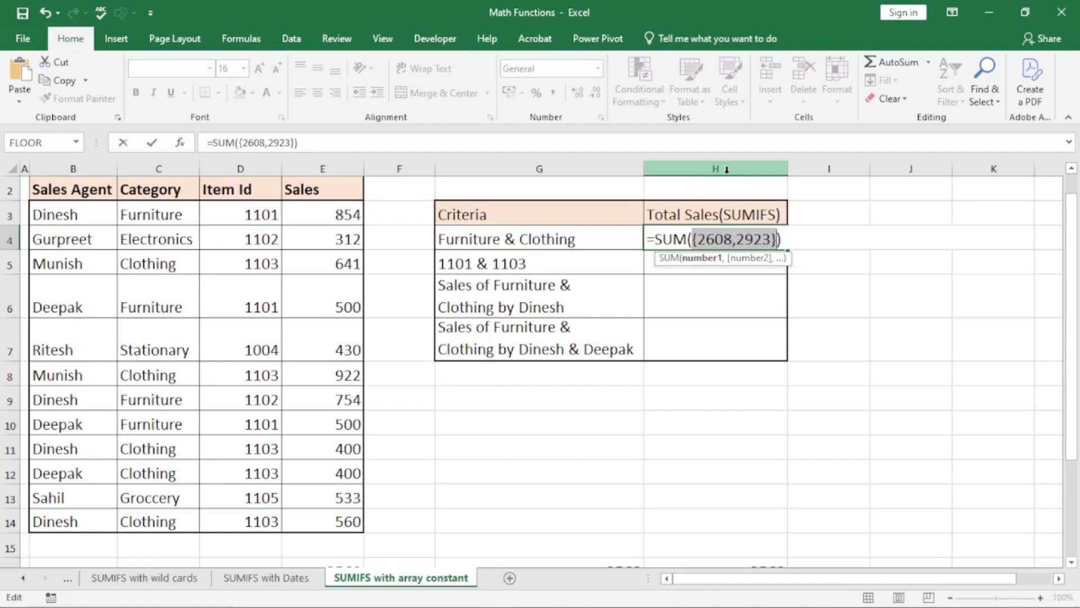
pyautogui.click(796, 235)
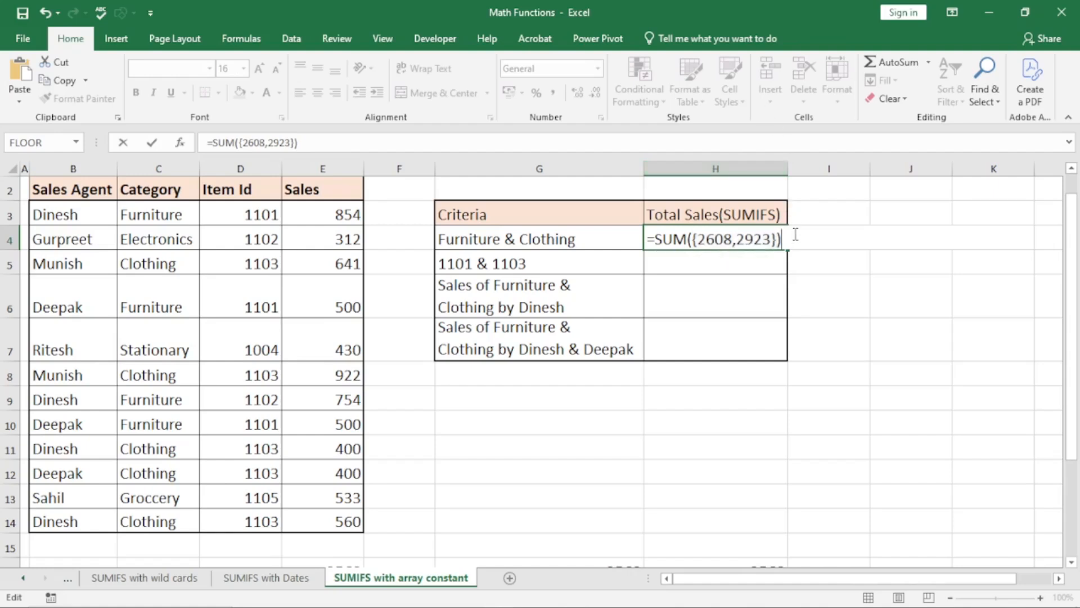
pyautogui.press('Return')
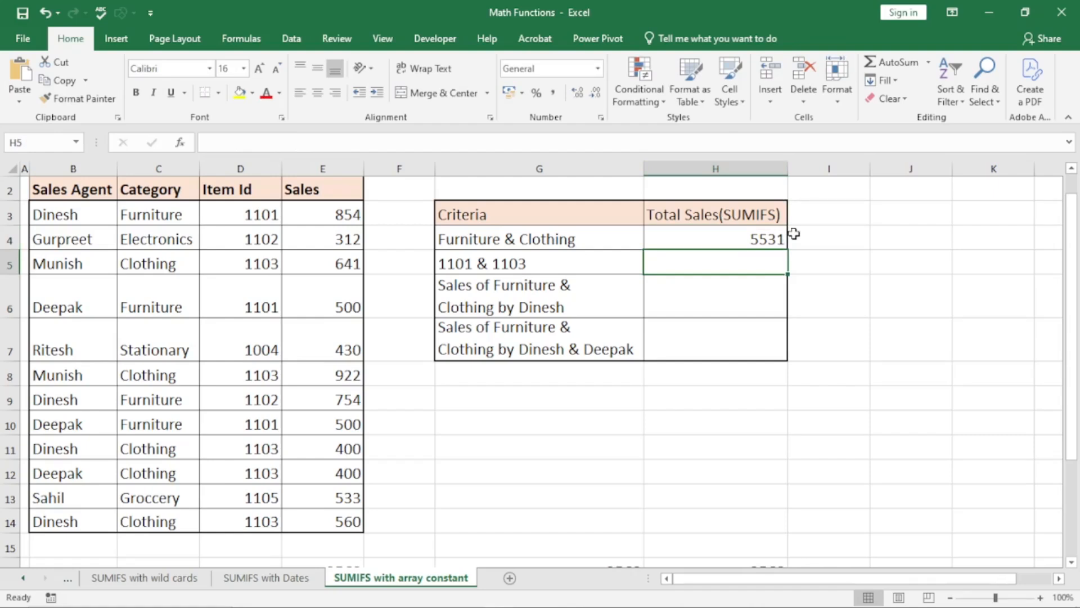
# - In H5 start =SUM(SUMIFS( with the Sales range E3:E14 as the sum range
pyautogui.write('=sum')
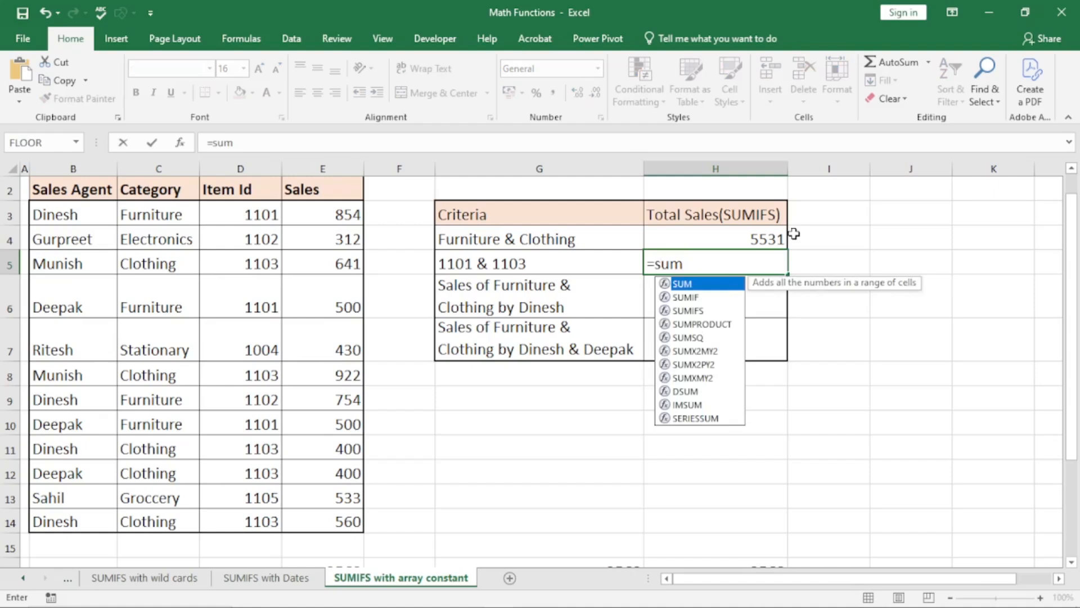
pyautogui.press('Tab')
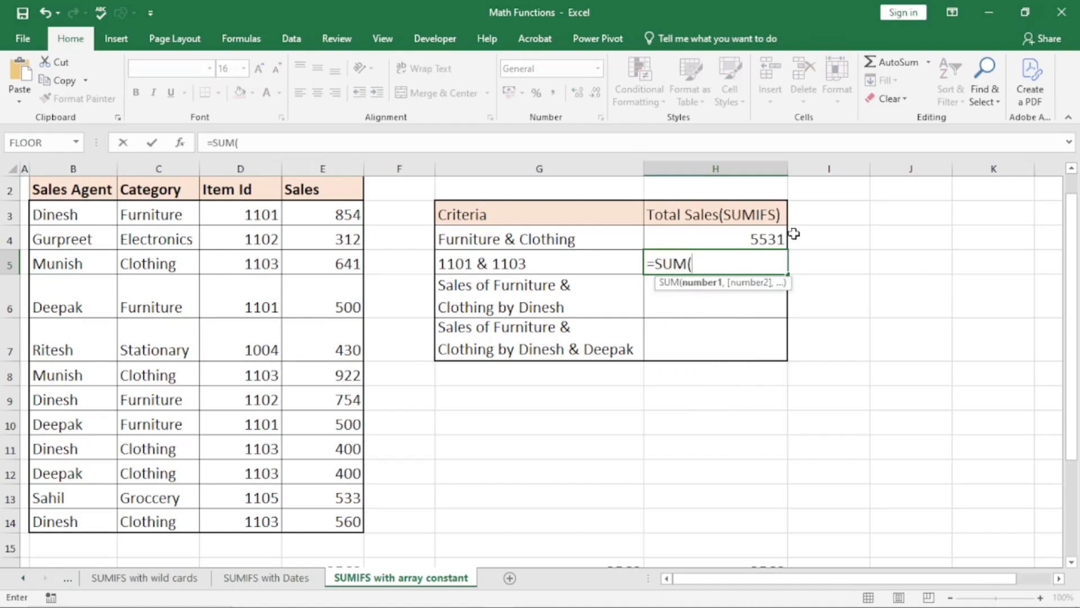
pyautogui.write('sumifs')
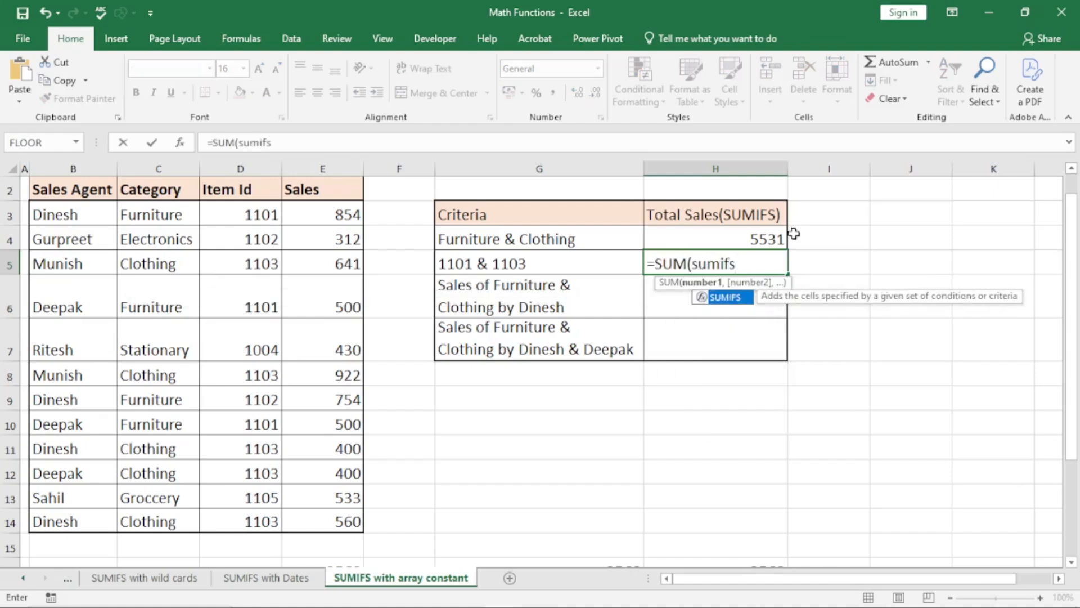
pyautogui.press('Tab')
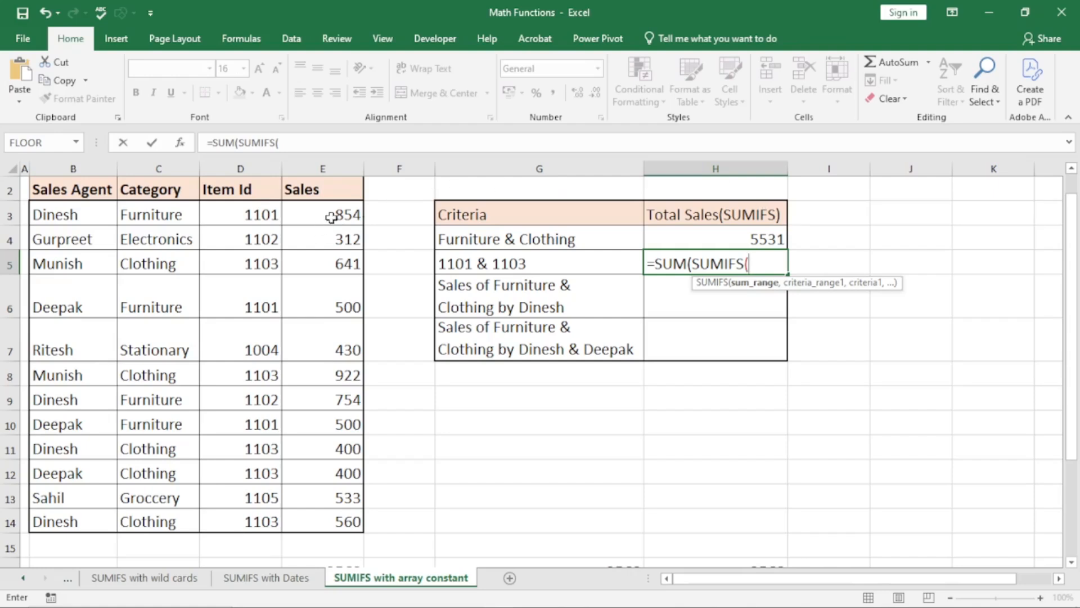
pyautogui.click(353, 222)
pyautogui.hotkey('ctrl', 'shift', 'Down')
pyautogui.hotkey('ctrl', 'shift', 'Up')
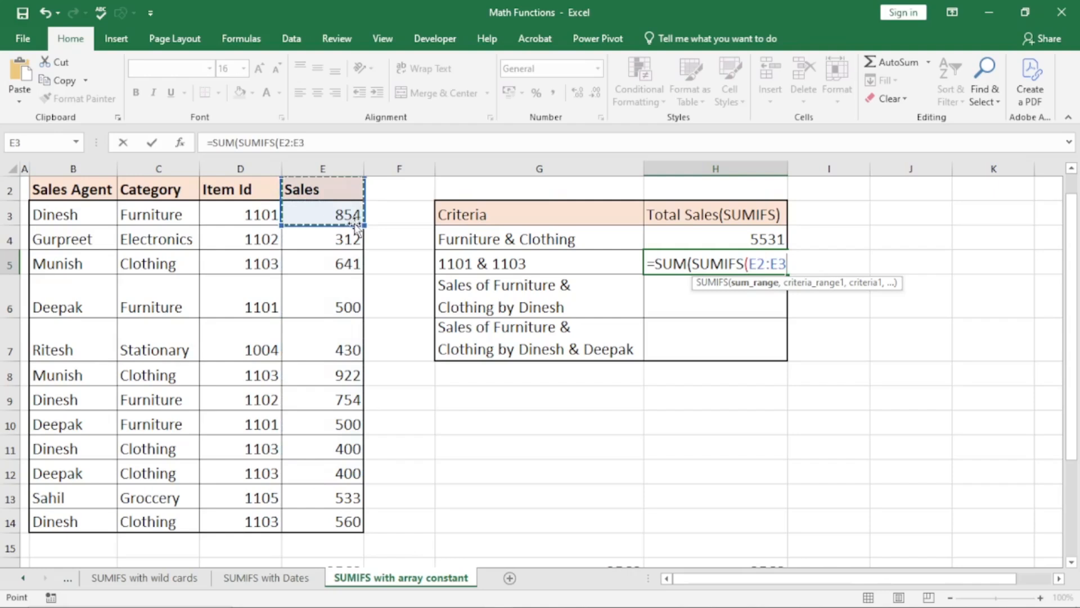
pyautogui.press('Down')
pyautogui.press('Up')
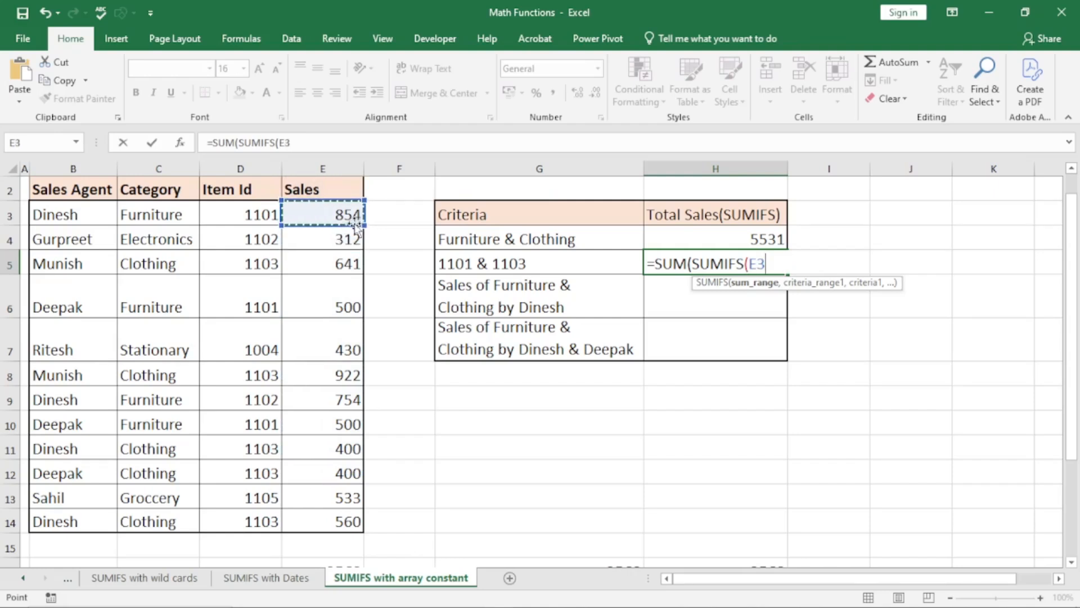
pyautogui.hotkey('ctrl', 'shift', 'Down')
# - Add the Item Id range D3:D14 with criteria {1101,1103} and enter it, giving 4777
pyautogui.write(',')
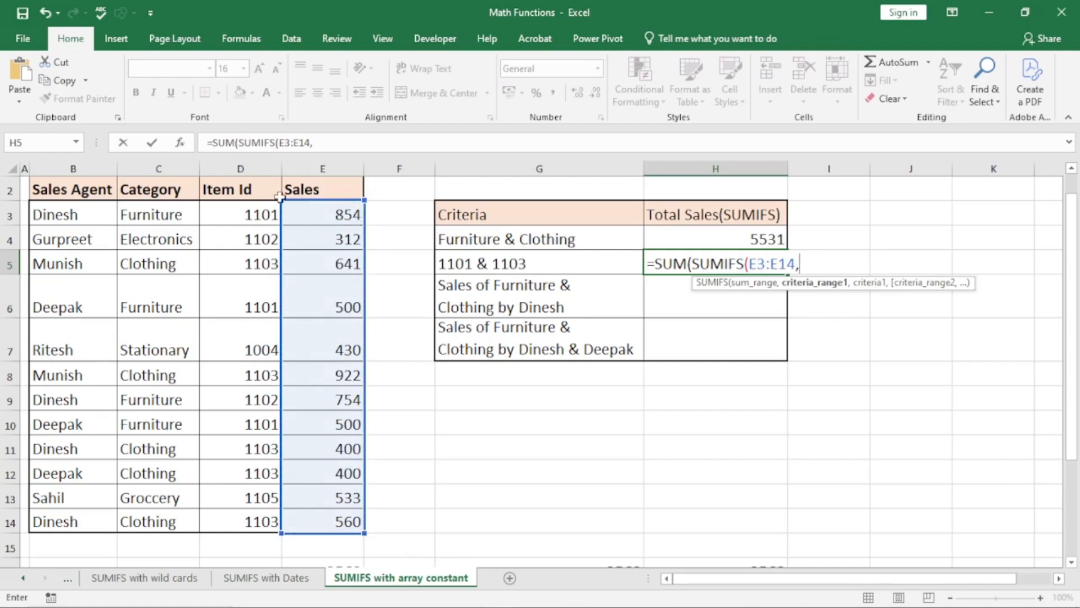
pyautogui.moveTo(250, 208); pyautogui.dragTo(268, 510)
pyautogui.moveTo(276, 507); pyautogui.dragTo(279, 508)
pyautogui.write(',')
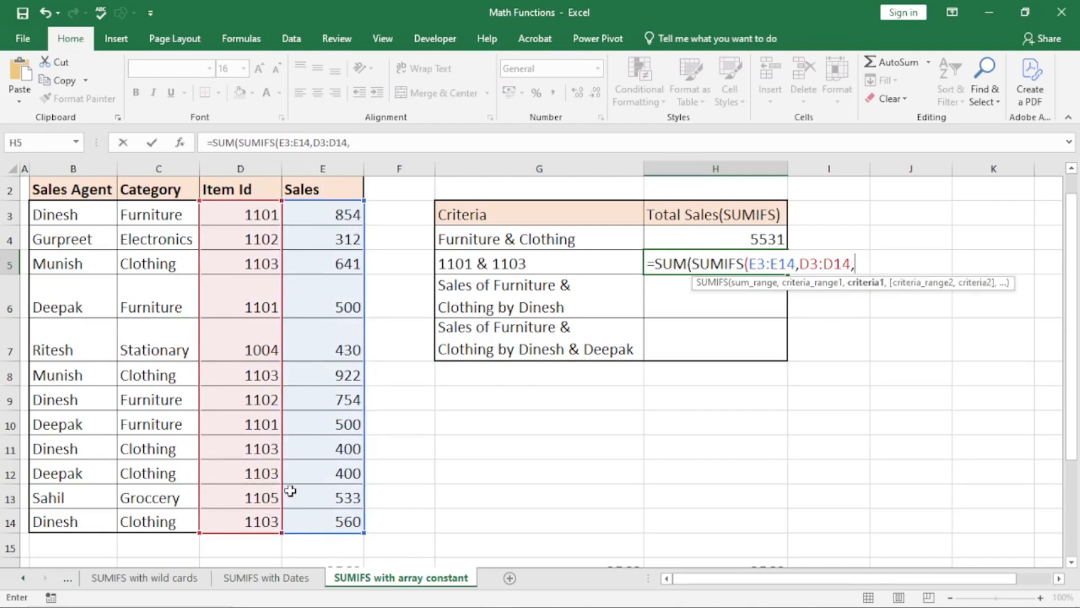
pyautogui.write('{1101,1103')
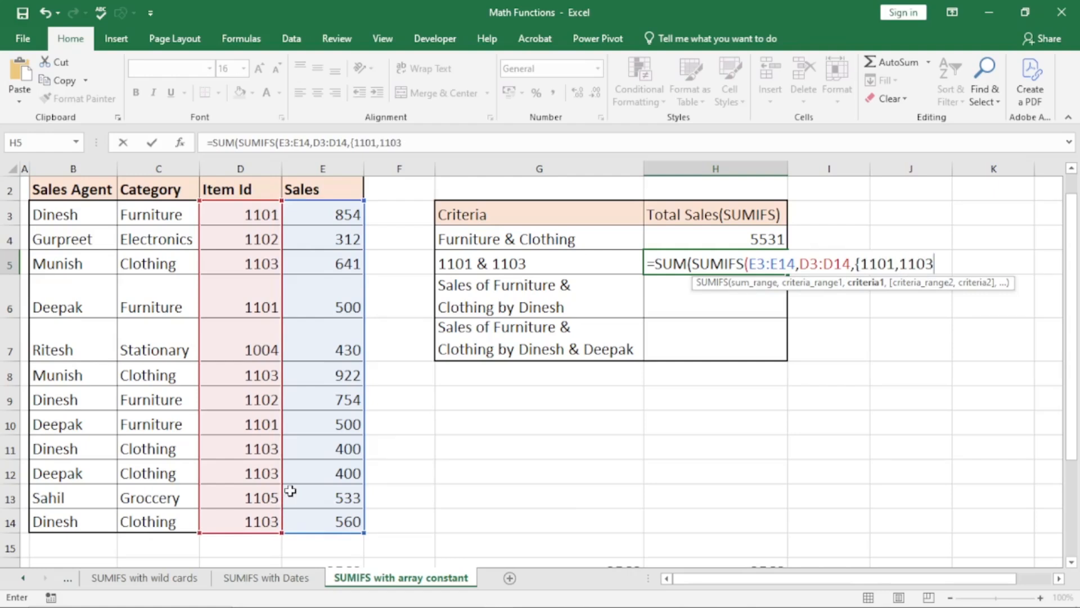
pyautogui.write('}))')
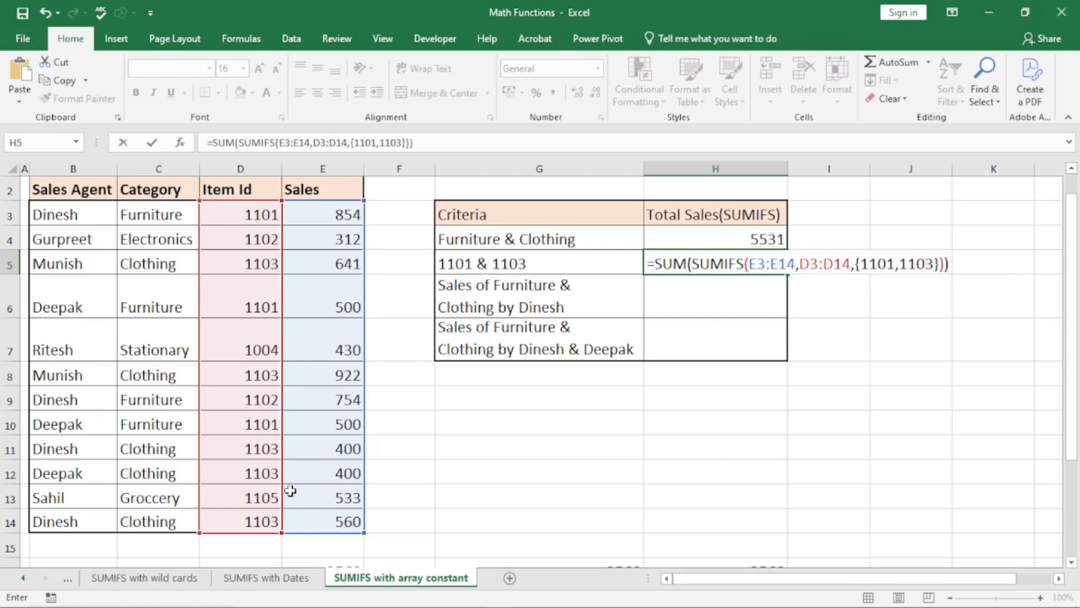
pyautogui.press('Return')
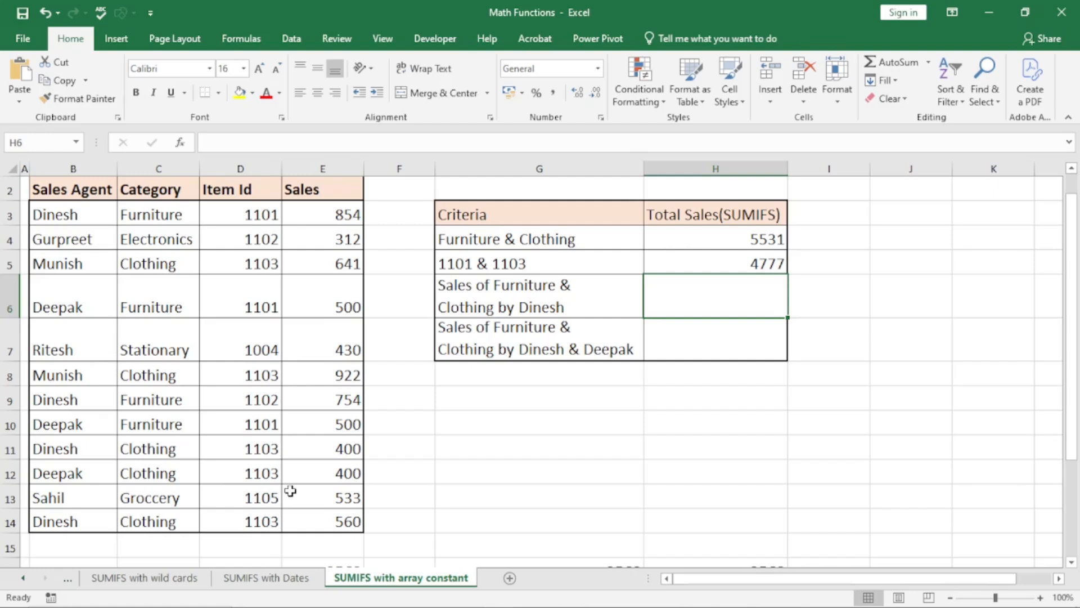
# - In H6 start =SUM(SUMIFS(E3:E14,C3:C14,{"Furniture","Clothing"}, to sum sales by category
pyautogui.write('=sum')
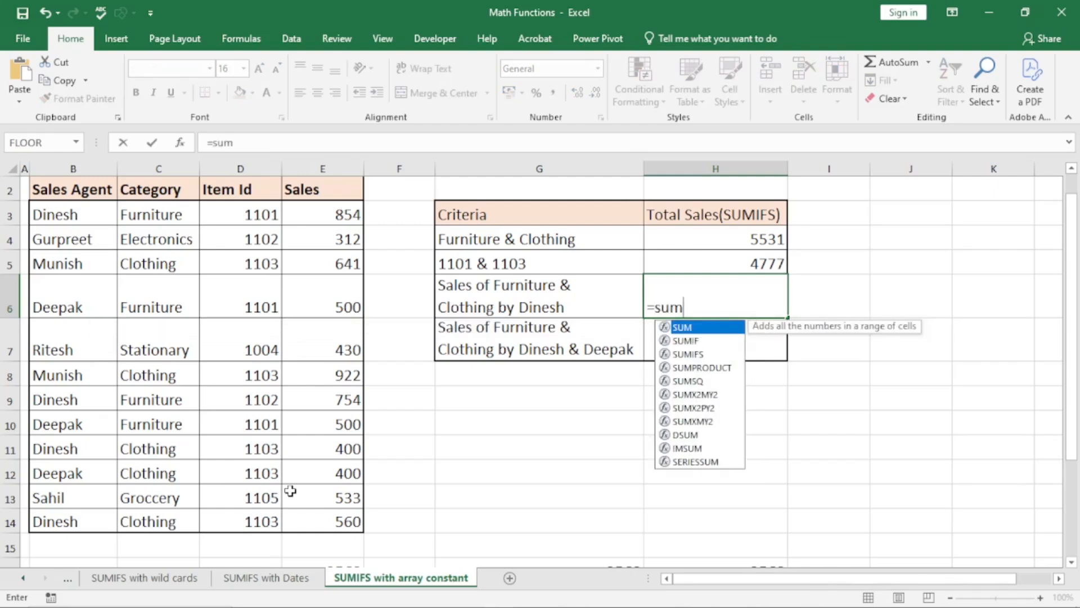
pyautogui.press('Tab')
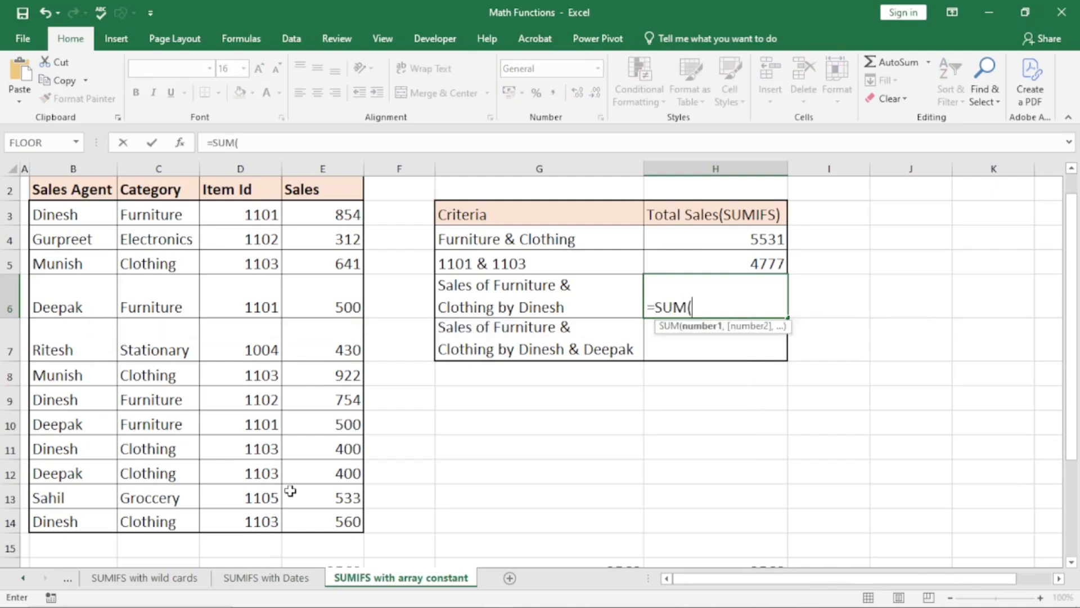
pyautogui.write('sumifs')
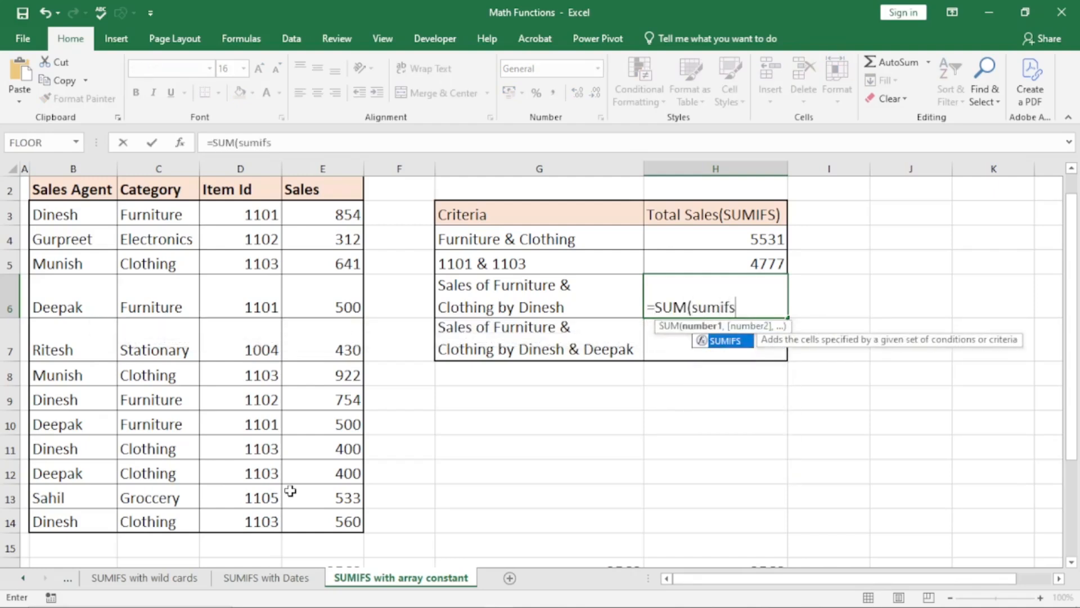
pyautogui.press('Tab')
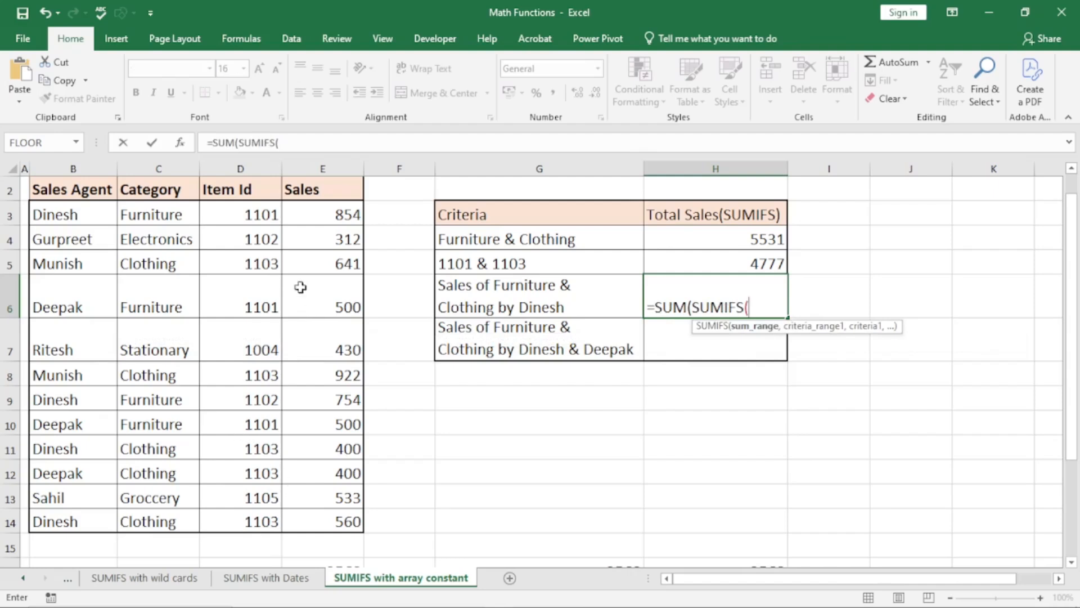
pyautogui.click(319, 213)
pyautogui.hotkey('ctrl', 'shift', 'Down')
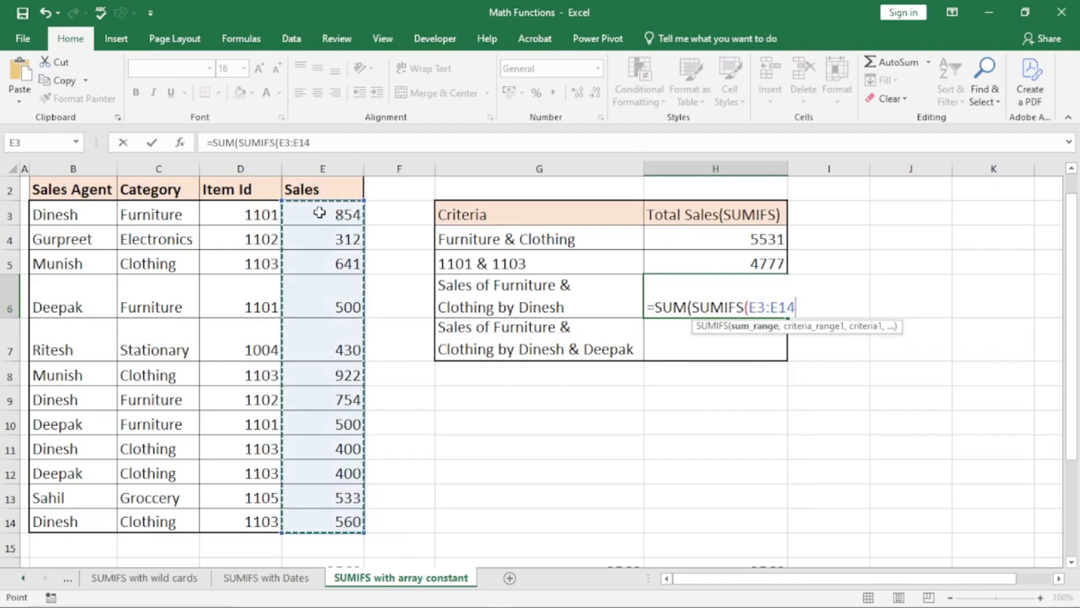
pyautogui.write(',')
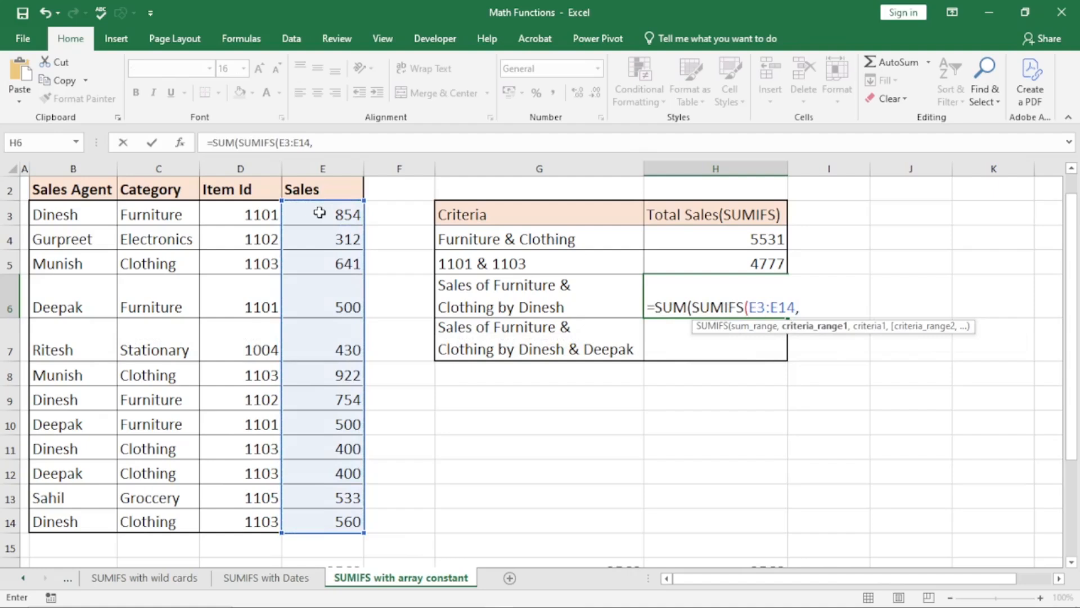
pyautogui.click(173, 214)
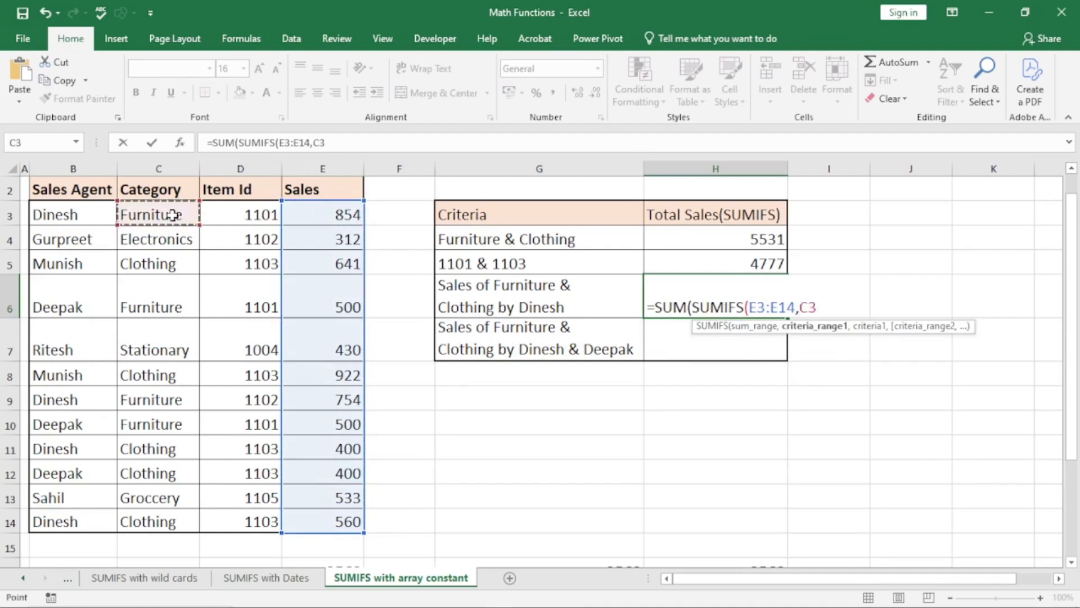
pyautogui.hotkey('ctrl', 'shift', 'Down')
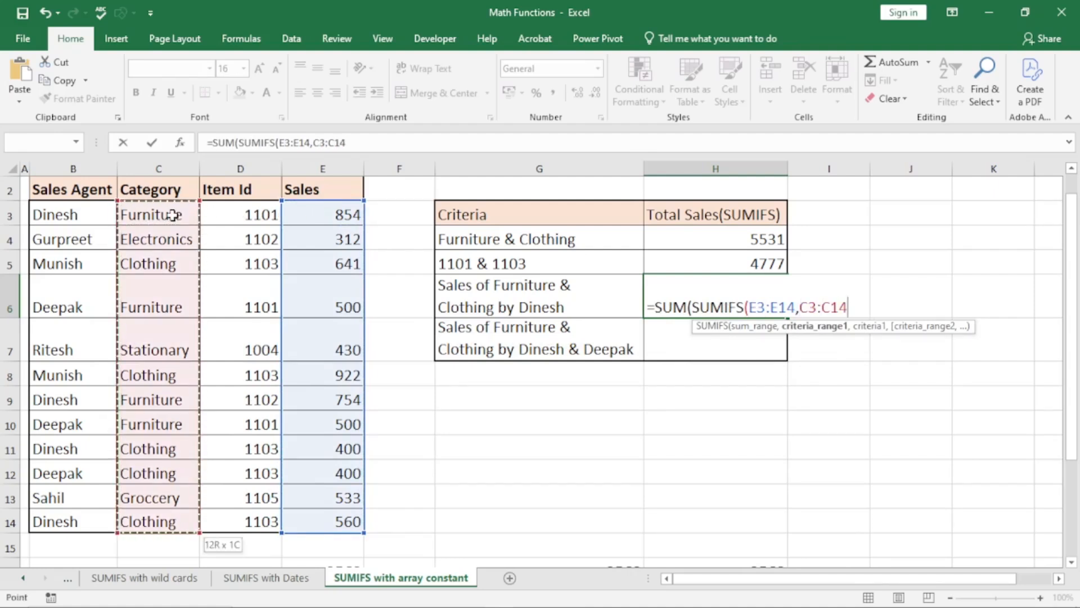
pyautogui.write(',{ ')
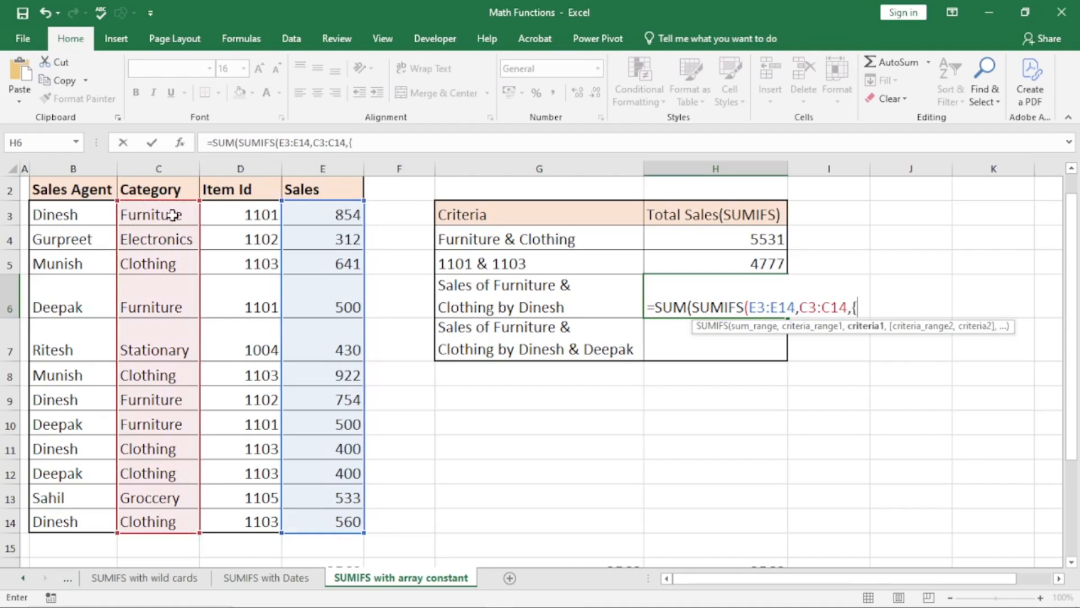
pyautogui.write('"Furniture')
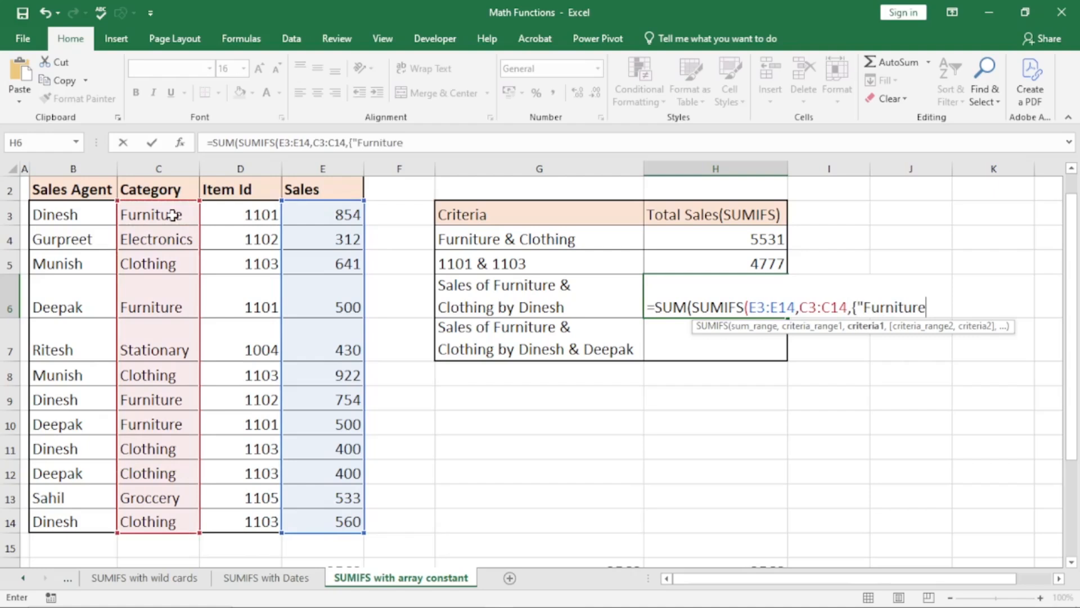
pyautogui.write('","Clothing')
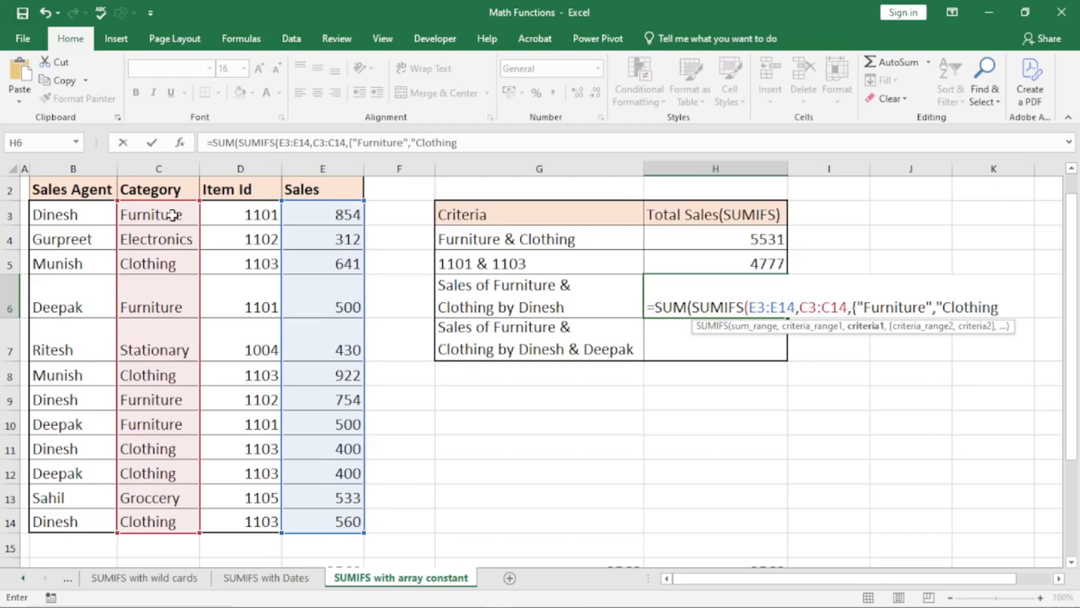
pyautogui.write('"},')
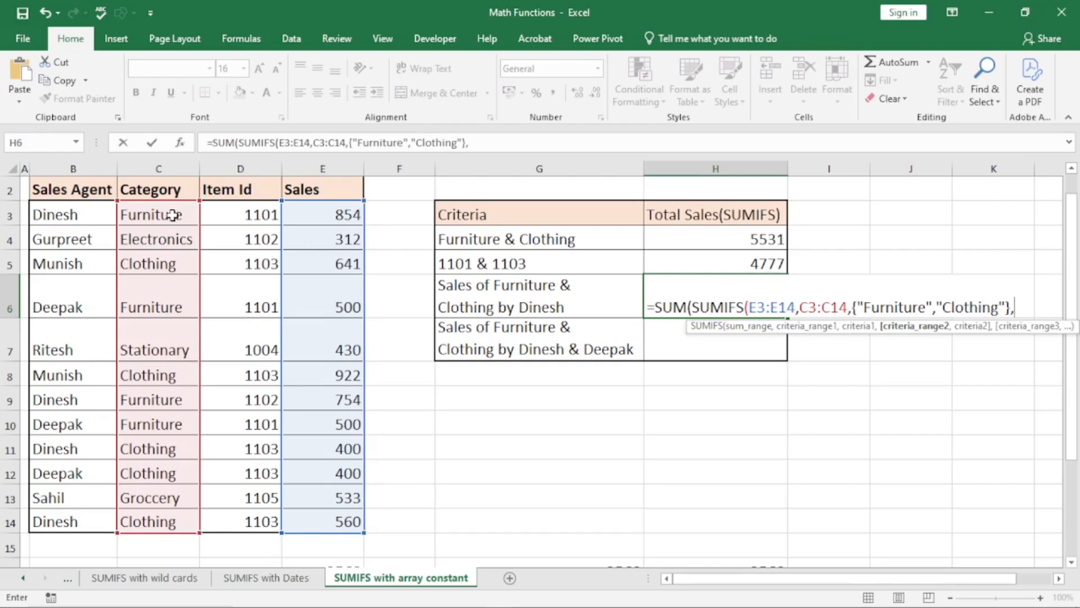
# - Add the Sales Agent range B3:B14 with Dinesh in B3 as criterion, giving 2568
pyautogui.moveTo(85, 214); pyautogui.dragTo(78, 507)
pyautogui.write(',')
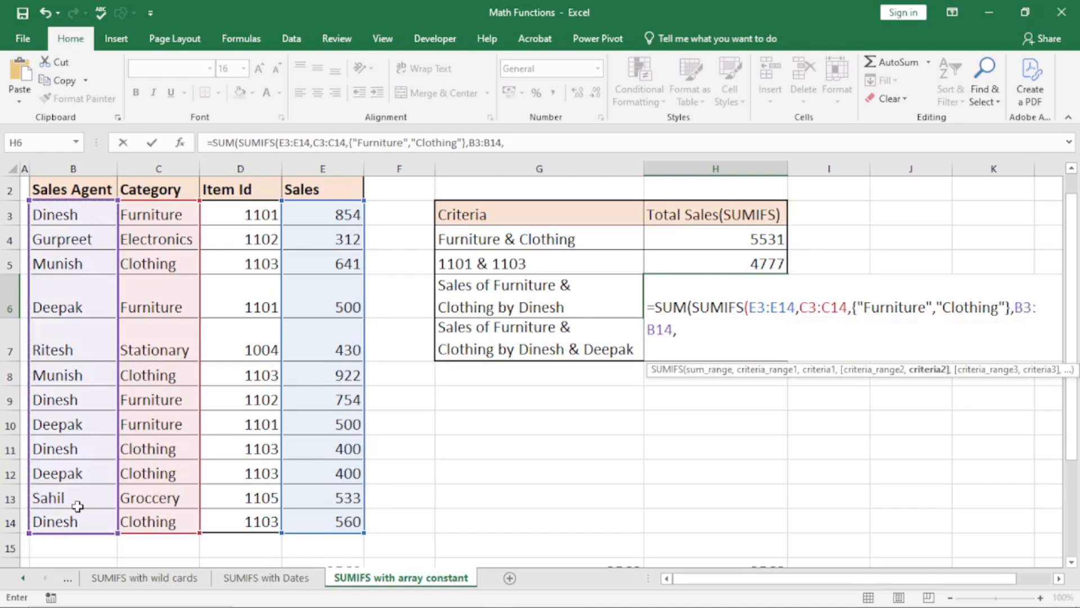
pyautogui.click(74, 215)
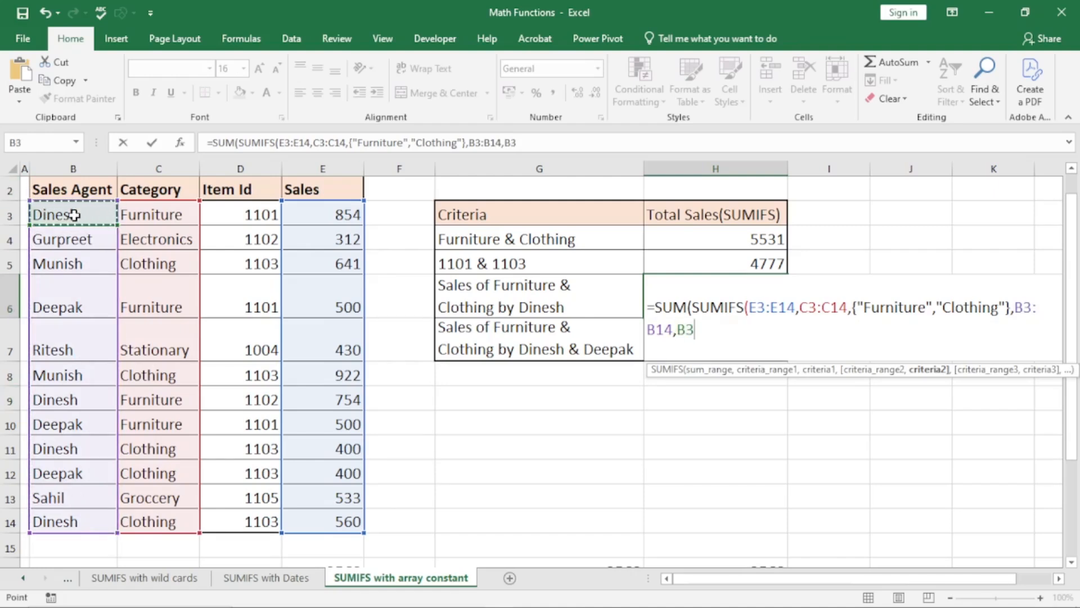
pyautogui.write(')')
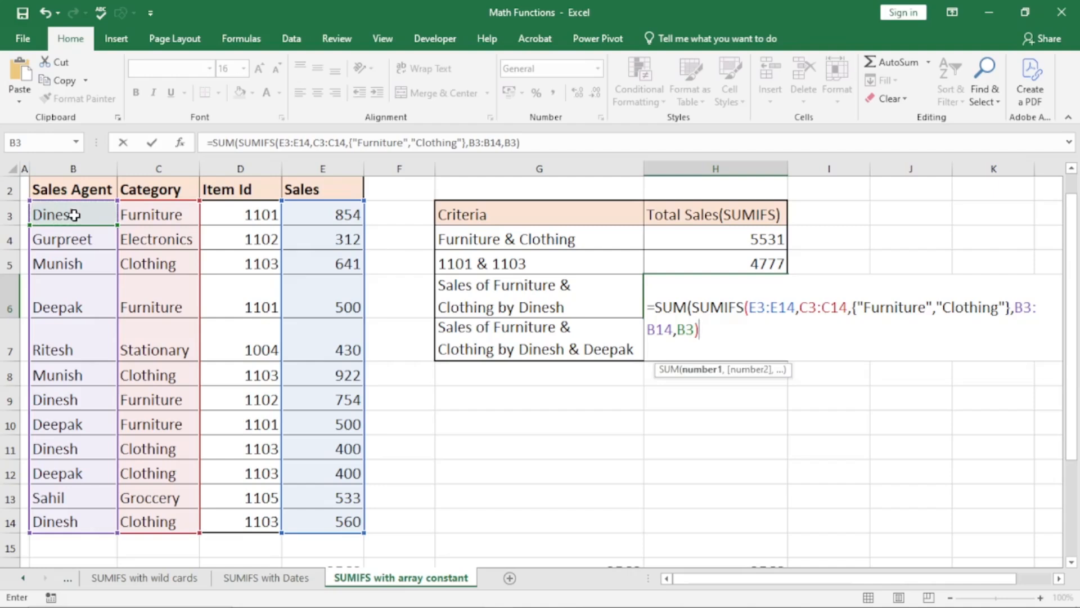
pyautogui.press('Return')
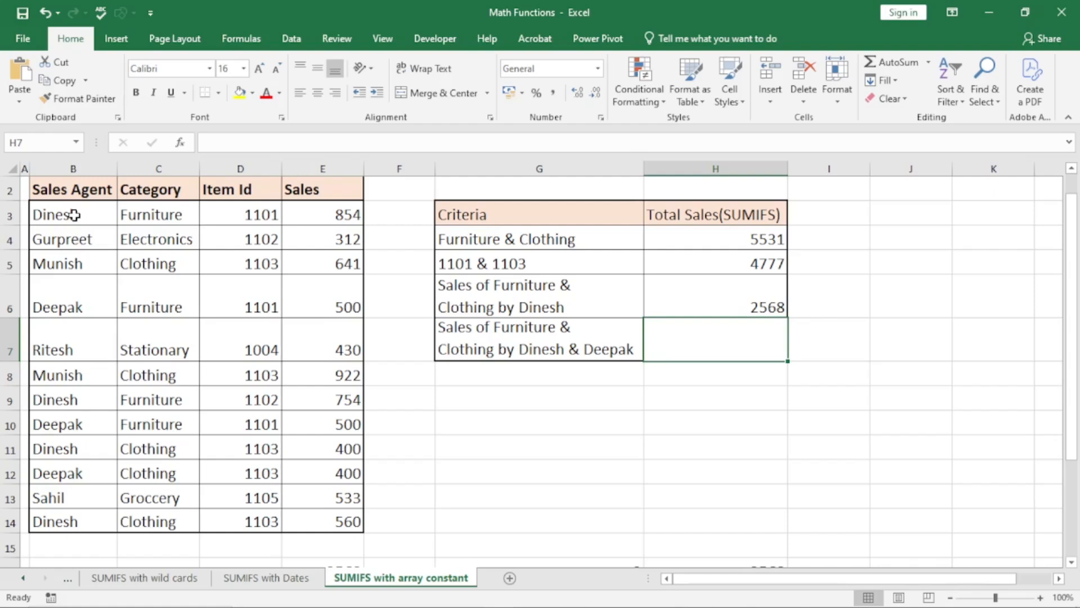
# - In H7 type =SUM(SUMIFS(E3:E14,C3:C14,{"Furniture","Clothing"}, selecting the Sales and Category ranges
pyautogui.write('=sum')
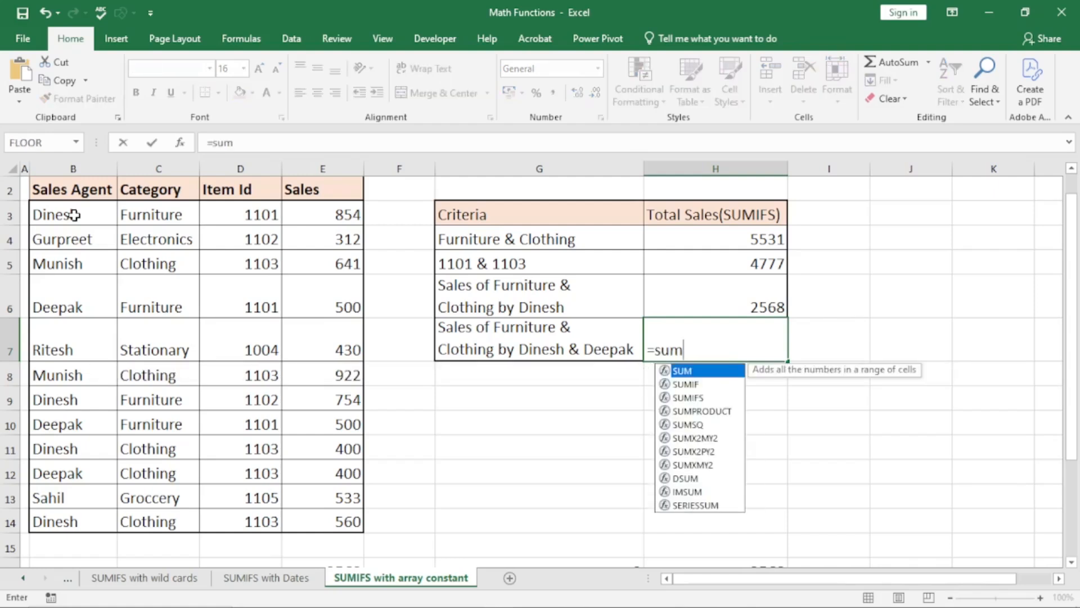
pyautogui.press('Tab')
pyautogui.write('sumifs')
pyautogui.press('Tab')
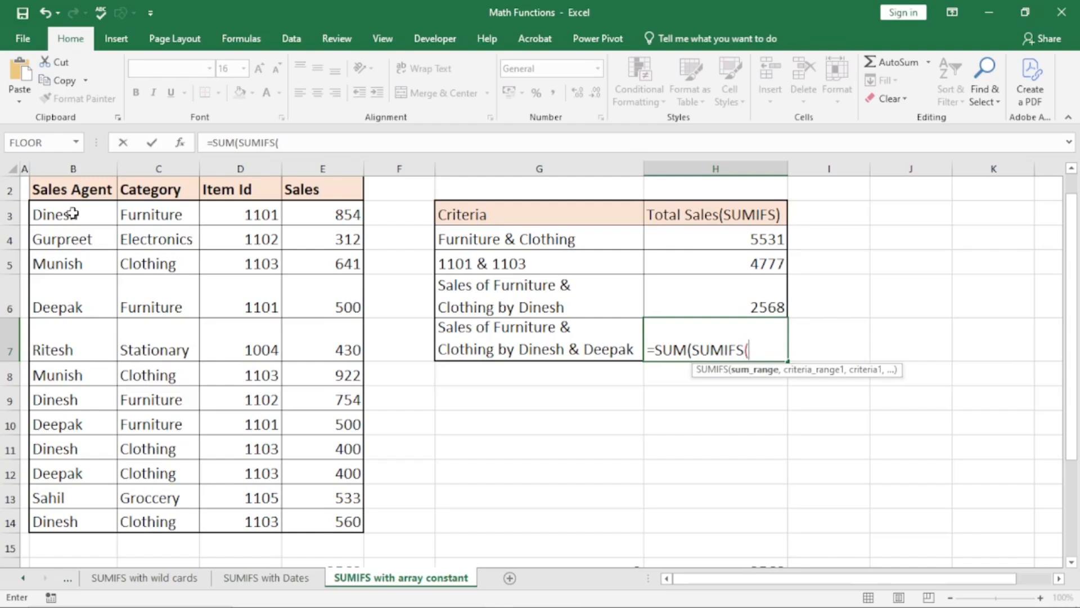
pyautogui.click(317, 217)
pyautogui.hotkey('ctrl', 'shift', 'Down')
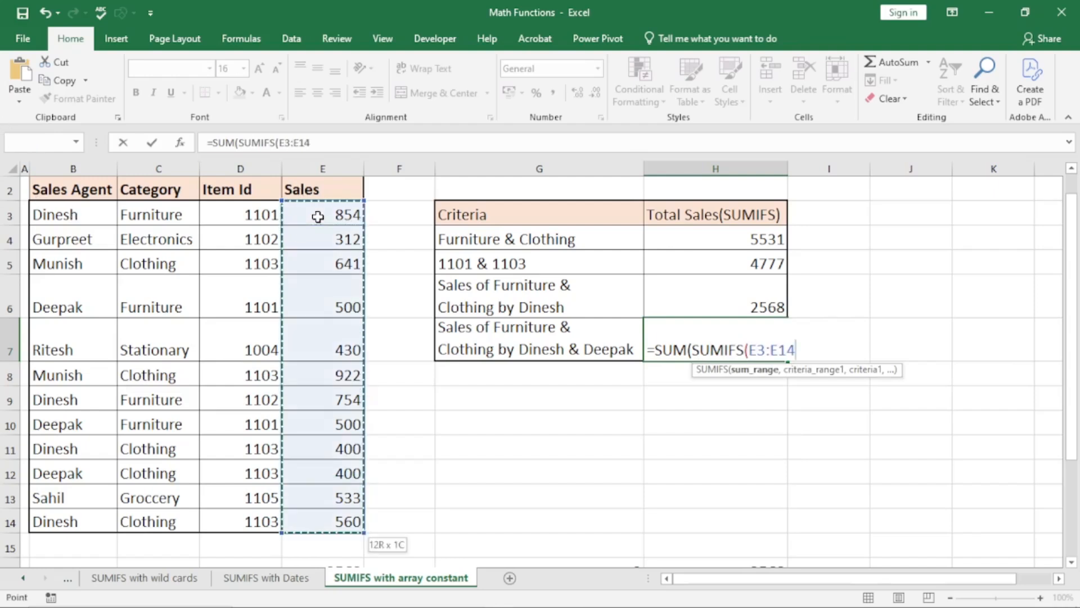
pyautogui.write(',')
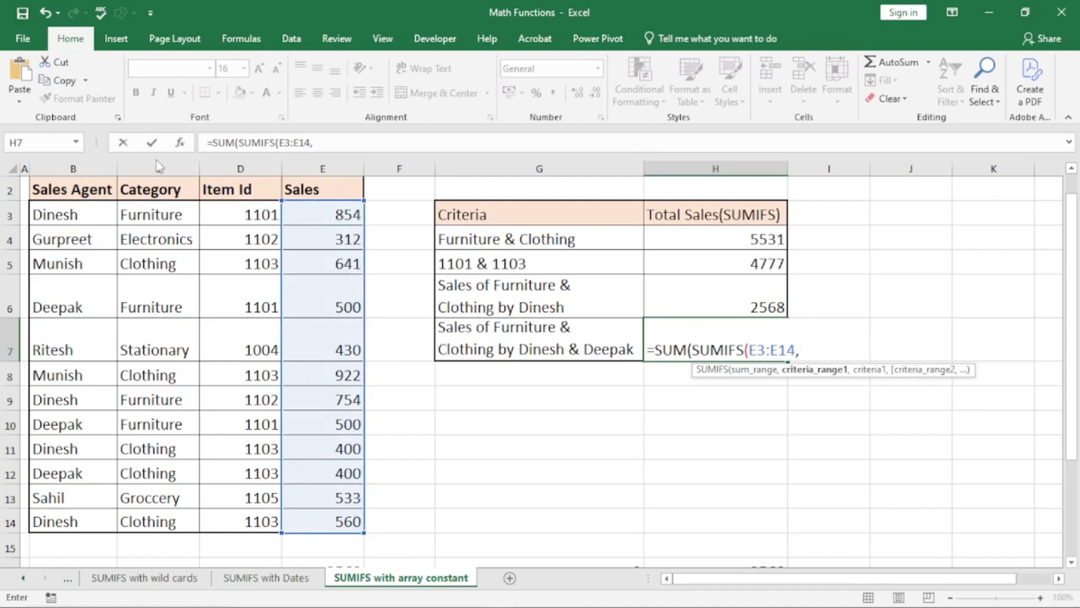
pyautogui.click(163, 216)
pyautogui.hotkey('ctrl', 'shift', 'Down')
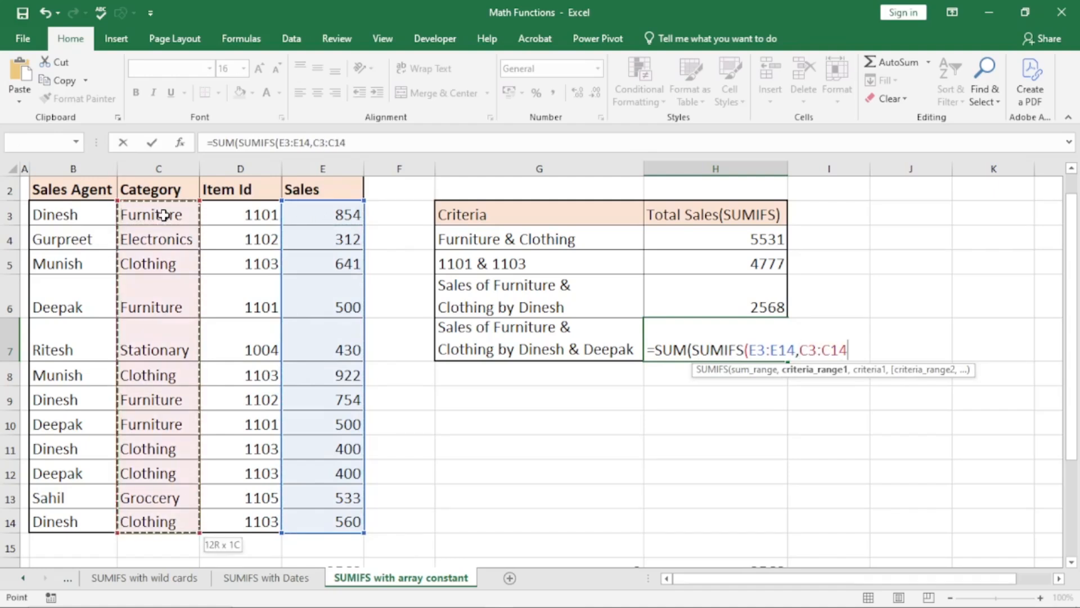
pyautogui.write(',')
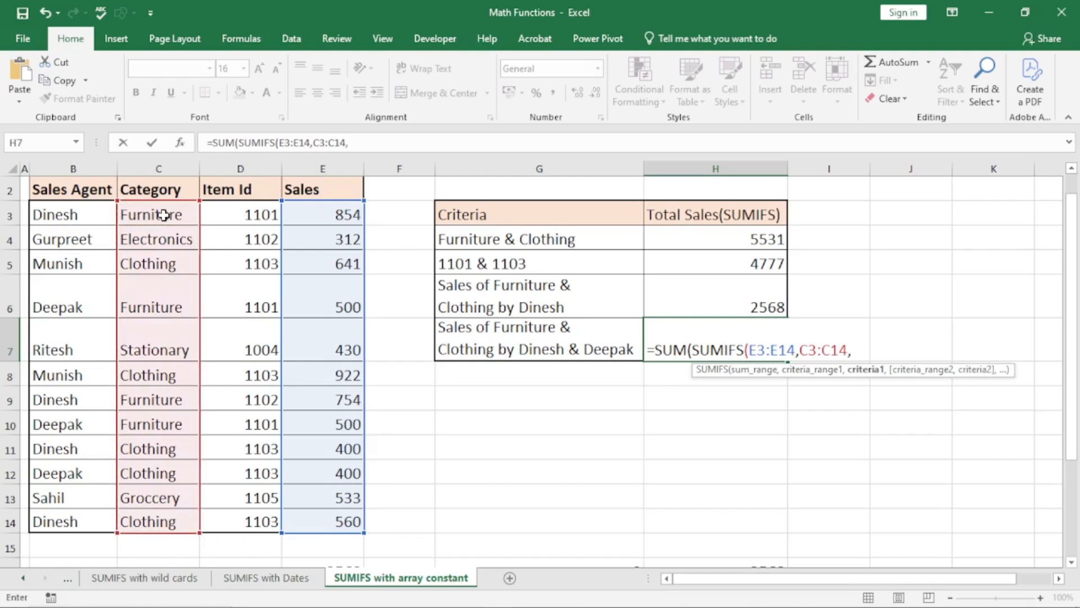
pyautogui.write('{"Furniture')
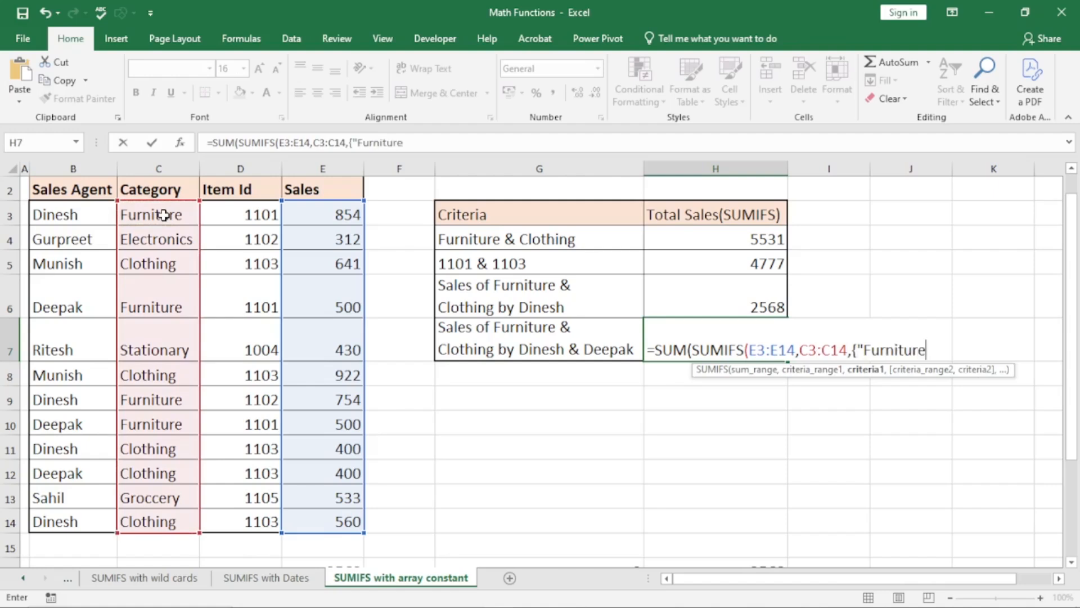
pyautogui.write('","Clothing')
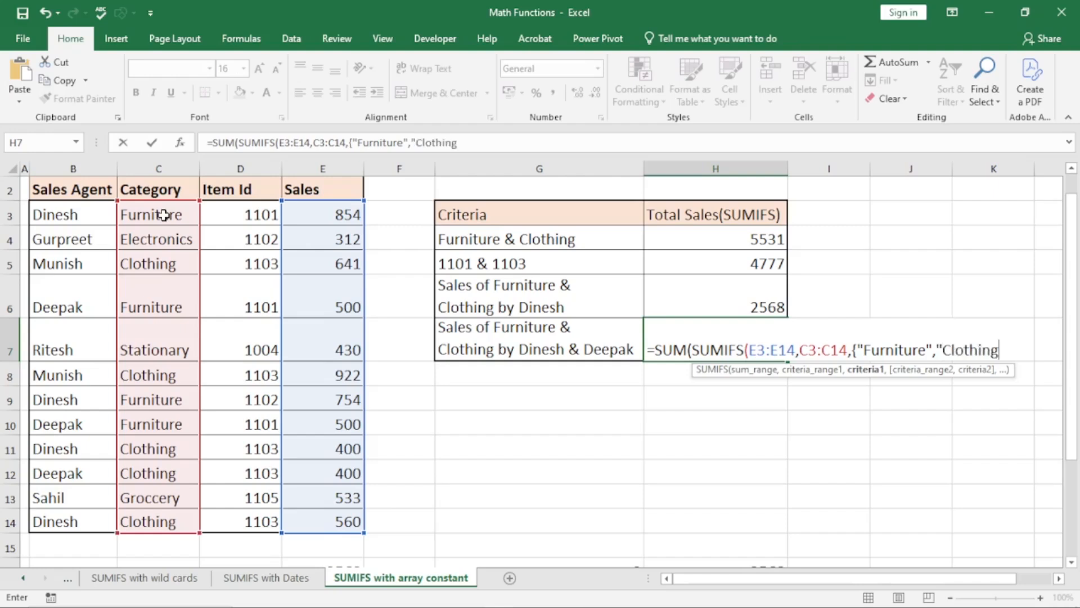
pyautogui.write('"},')
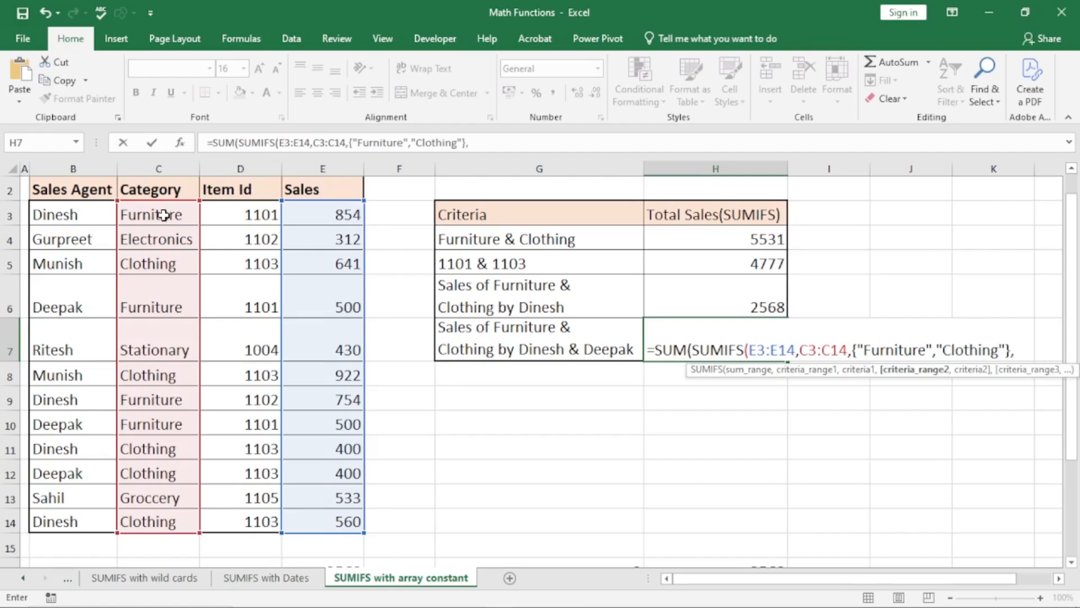
# - Add the agent range B3:B14 with the {"Dinesh";"Deepak"} array constant
pyautogui.click(93, 211)
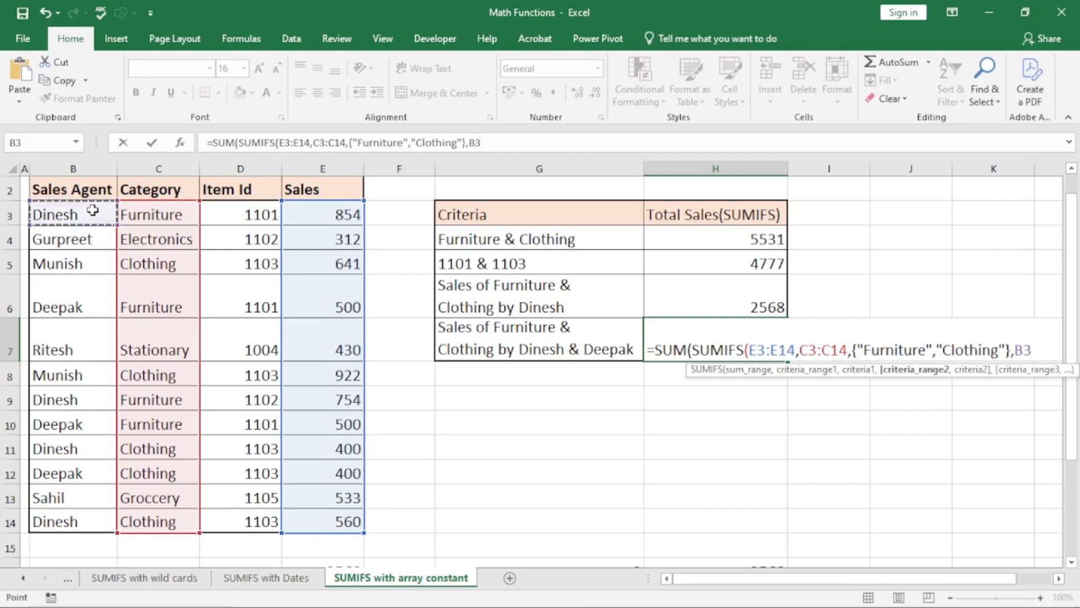
pyautogui.hotkey('ctrl', 'shift', 'Down')
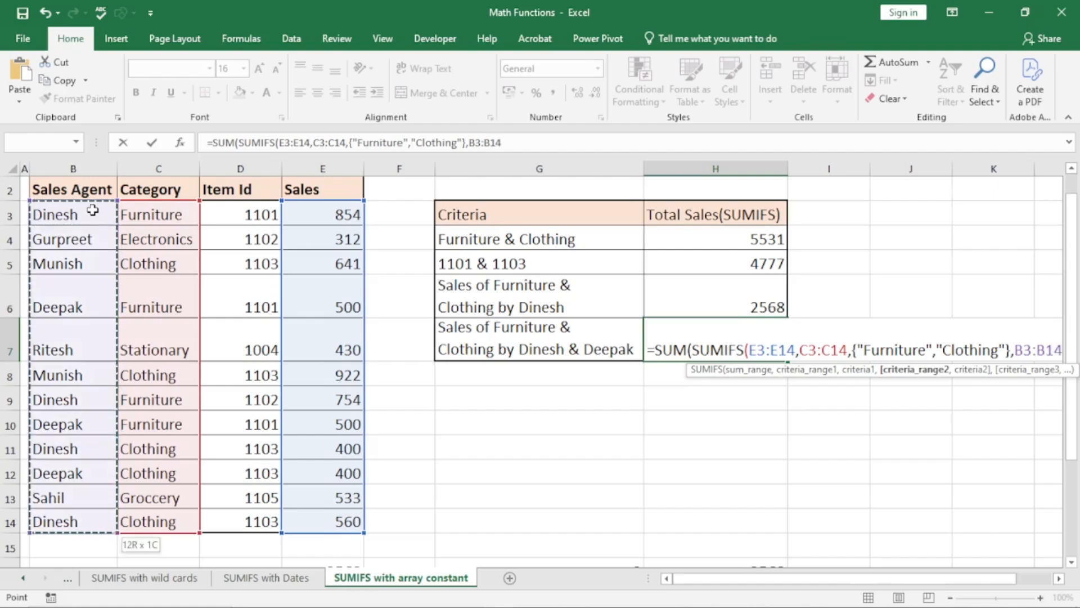
pyautogui.write(',{')
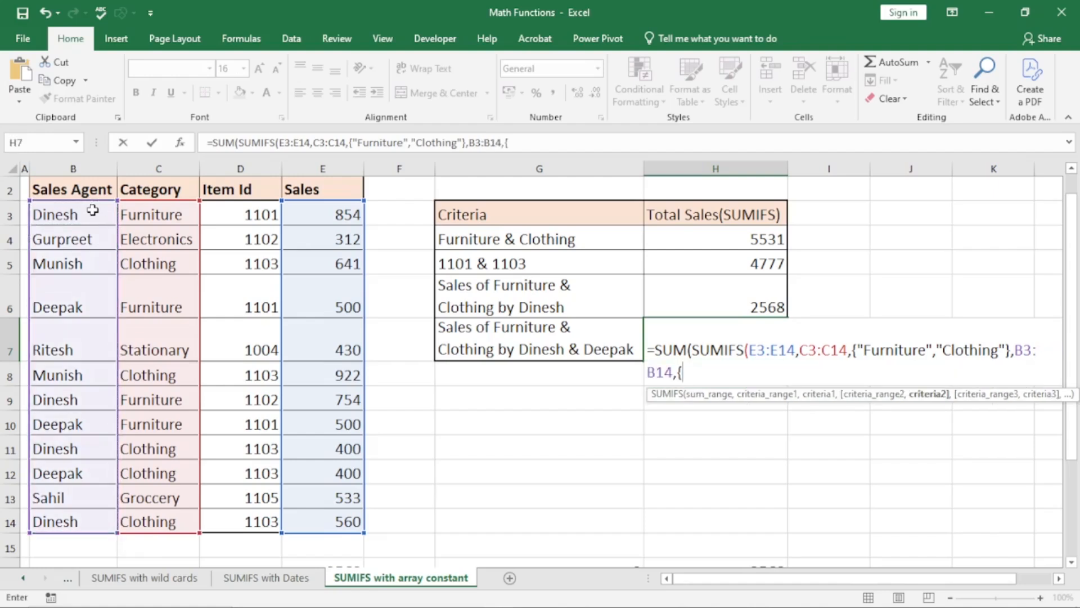
pyautogui.write('"Dinesh"')
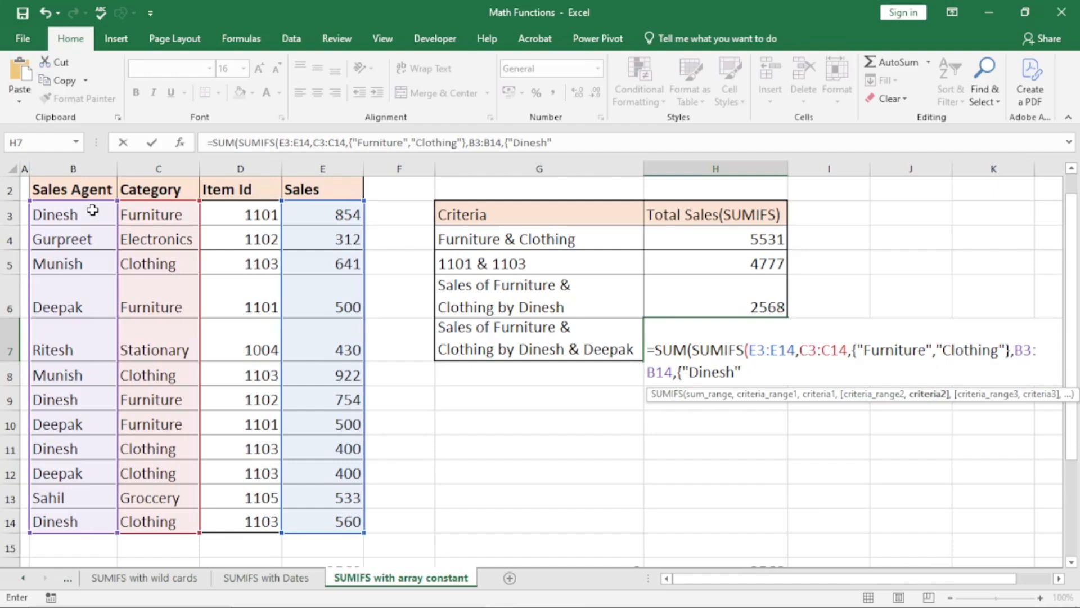
pyautogui.write(',')
pyautogui.press('BackSpace')
pyautogui.write(';')
pyautogui.write('Dee')
pyautogui.write('pak"')
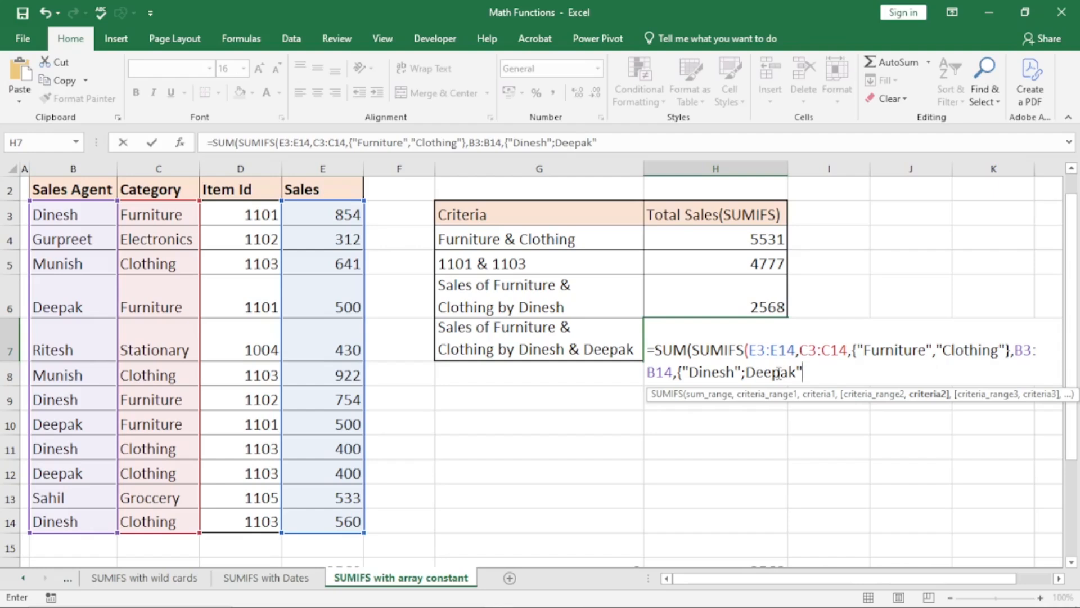
# - Insert the missing quote before Deepak, close the formula and commit it, giving 3968
pyautogui.click(746, 371)
pyautogui.write('"')
pyautogui.click(821, 369)
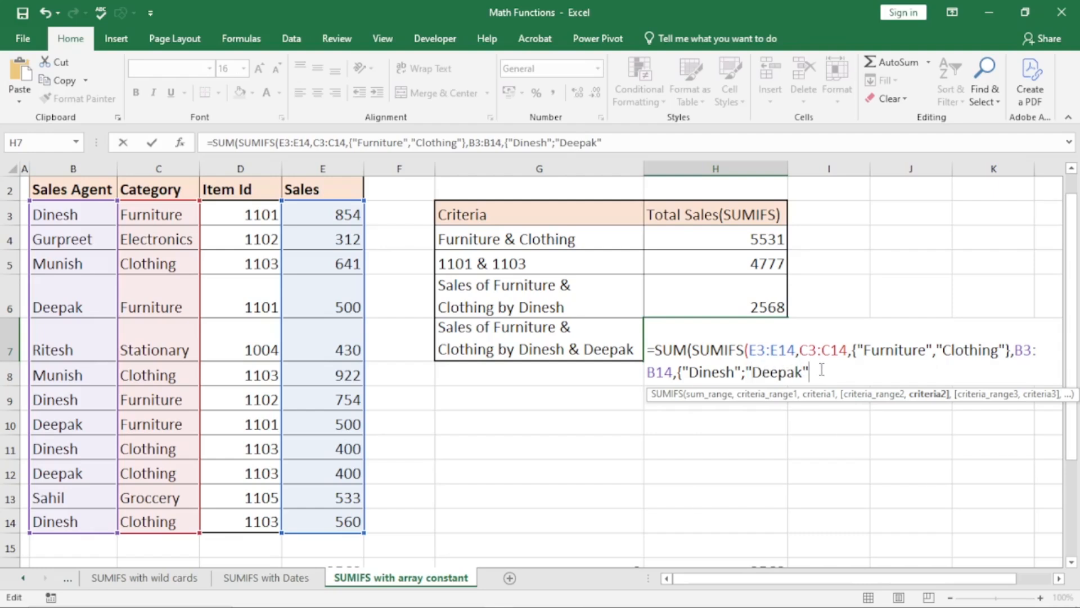
pyautogui.write('})')
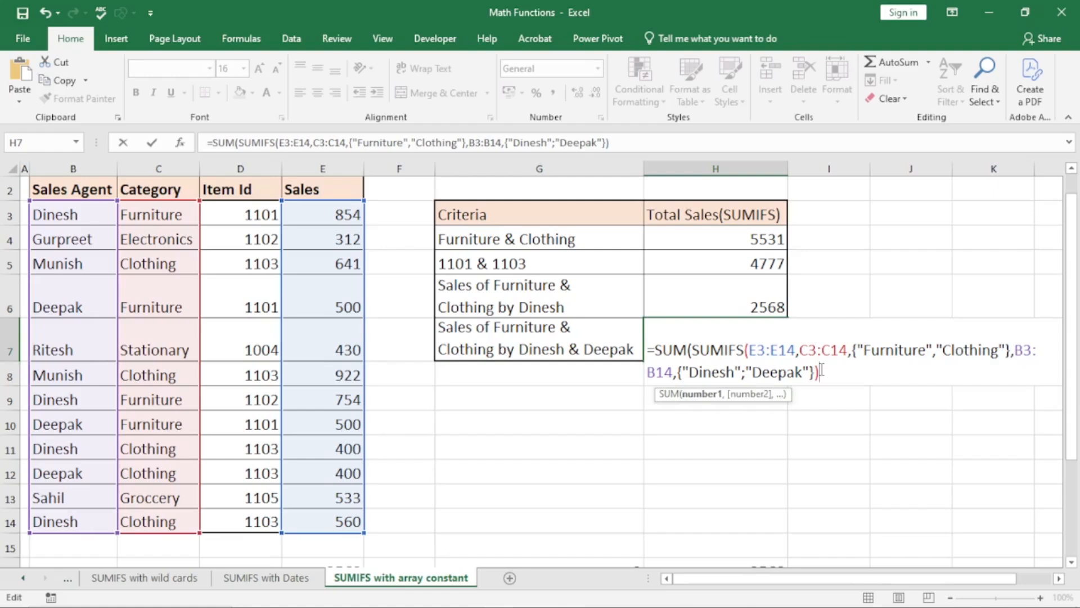
pyautogui.press('Return')
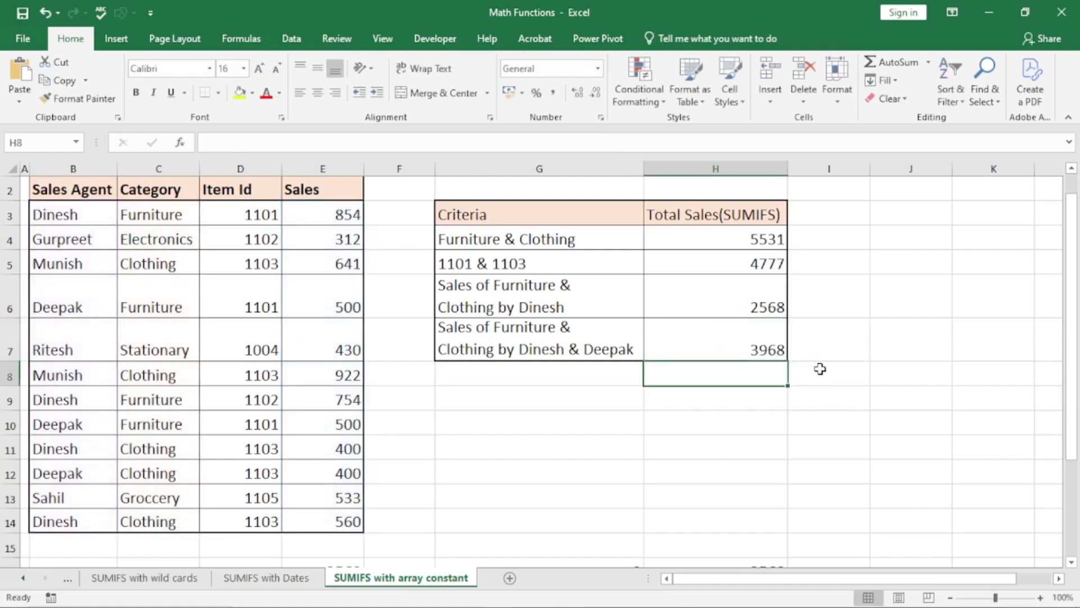